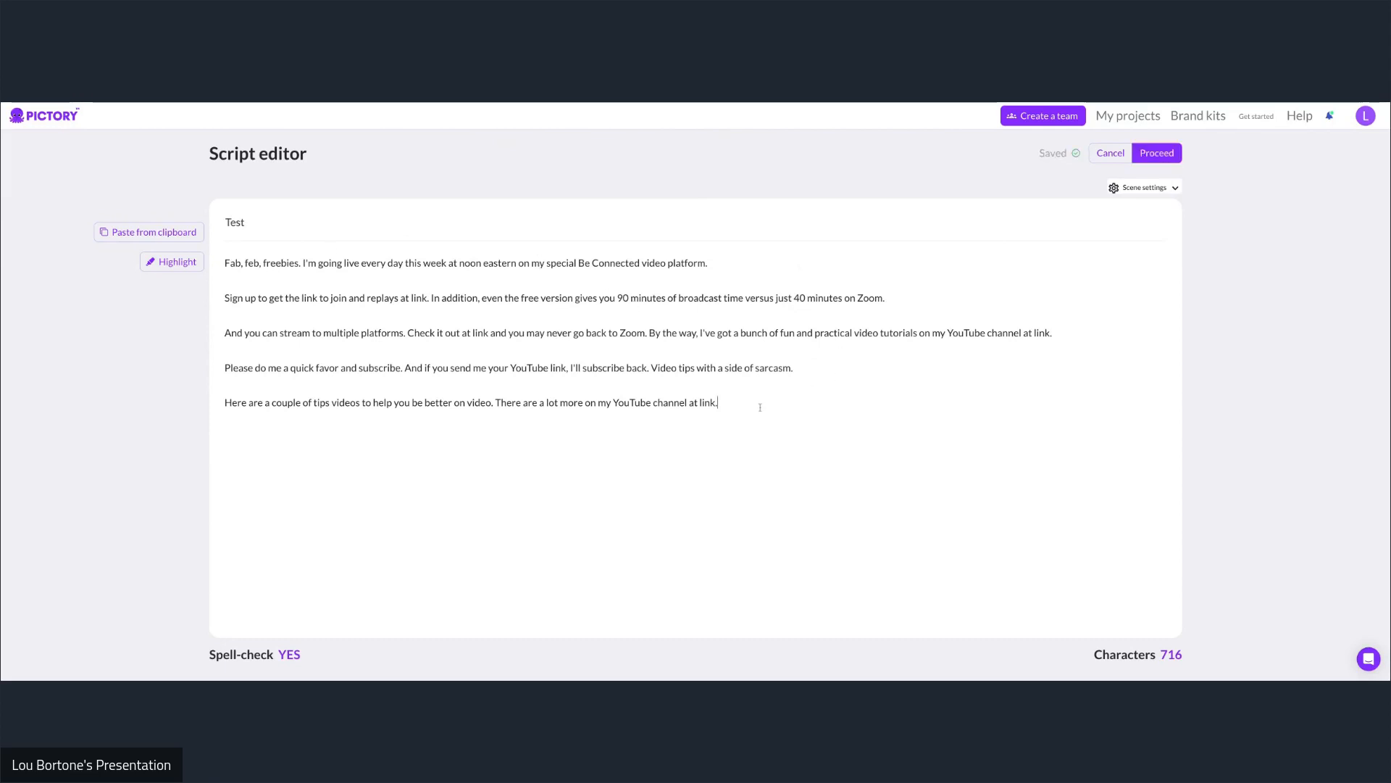
Step: Proceed from the Test script to its generated scene storyboard and collapse the video creation guide checklist
{"action": "left_click_drag", "start_coordinate": [758, 403], "coordinate": [223, 262]}
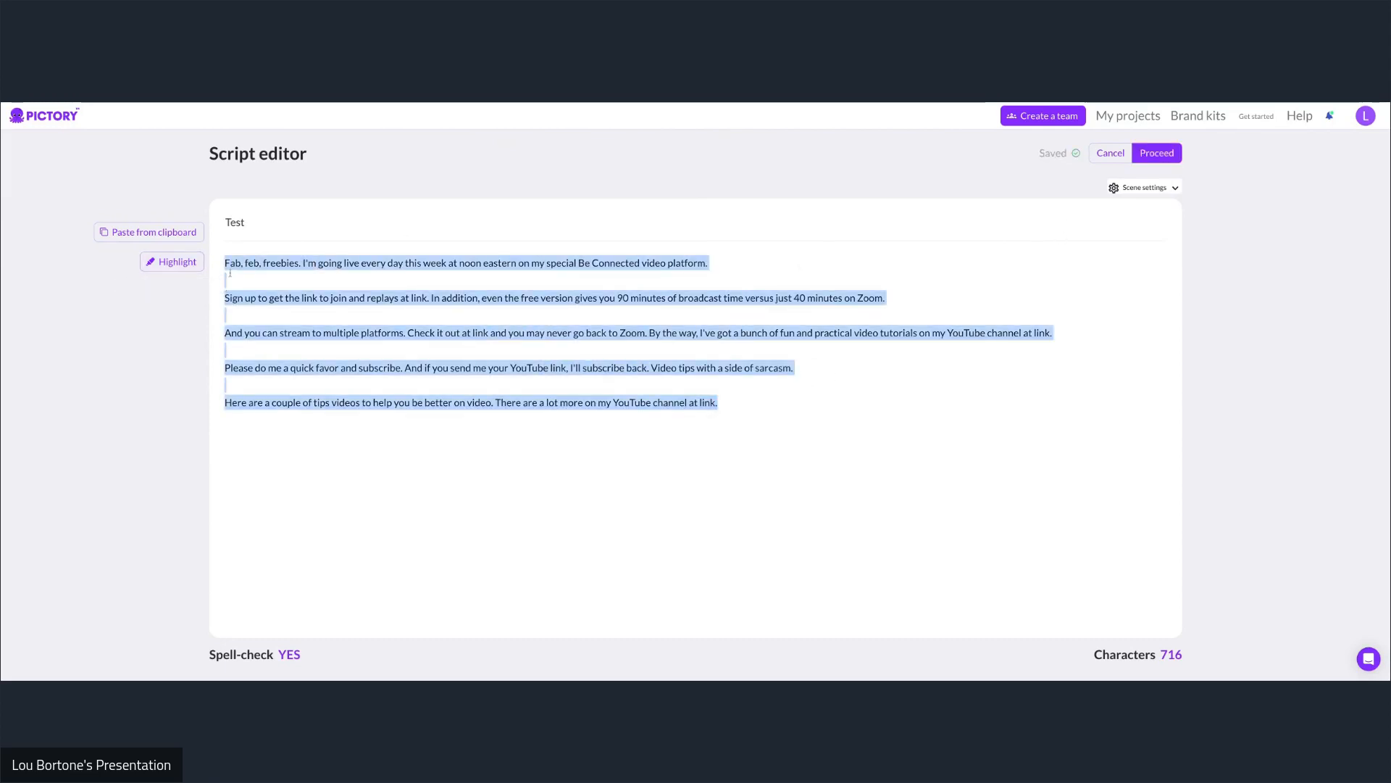
{"action": "left_click", "coordinate": [1158, 153]}
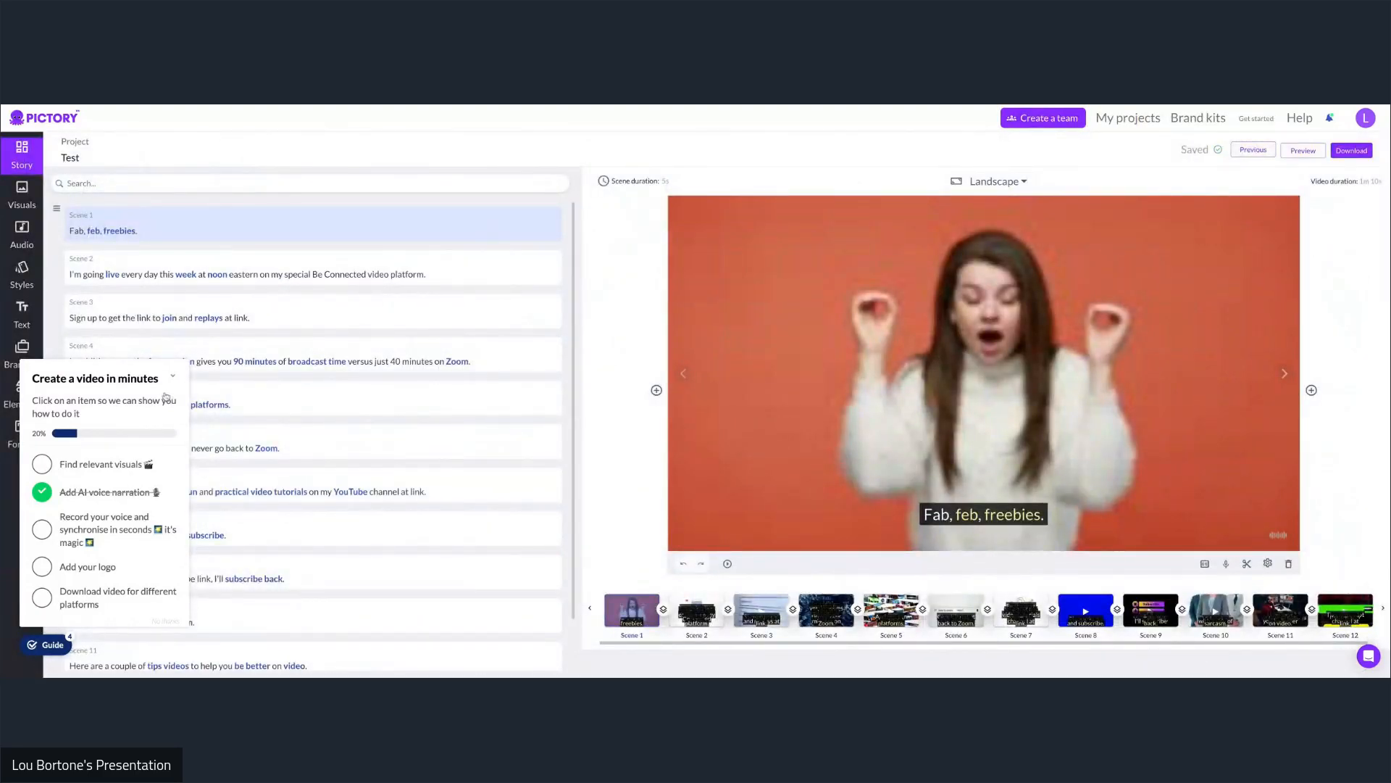
{"action": "left_click", "coordinate": [56, 644]}
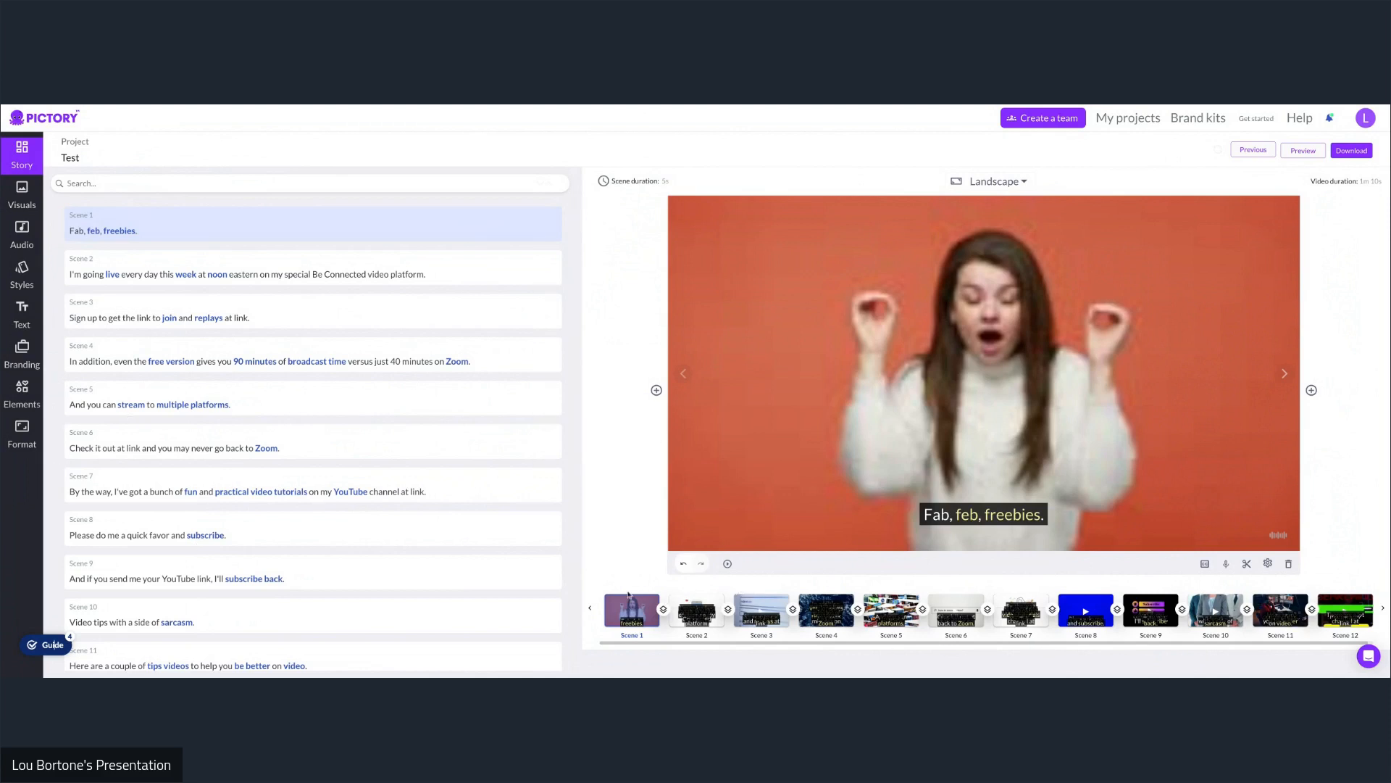
Step: Review the generated storyboard by viewing the visuals and captions of scenes 2 and 5
{"action": "scroll", "coordinate": [933, 443], "scroll_direction": "down", "scroll_amount": 1}
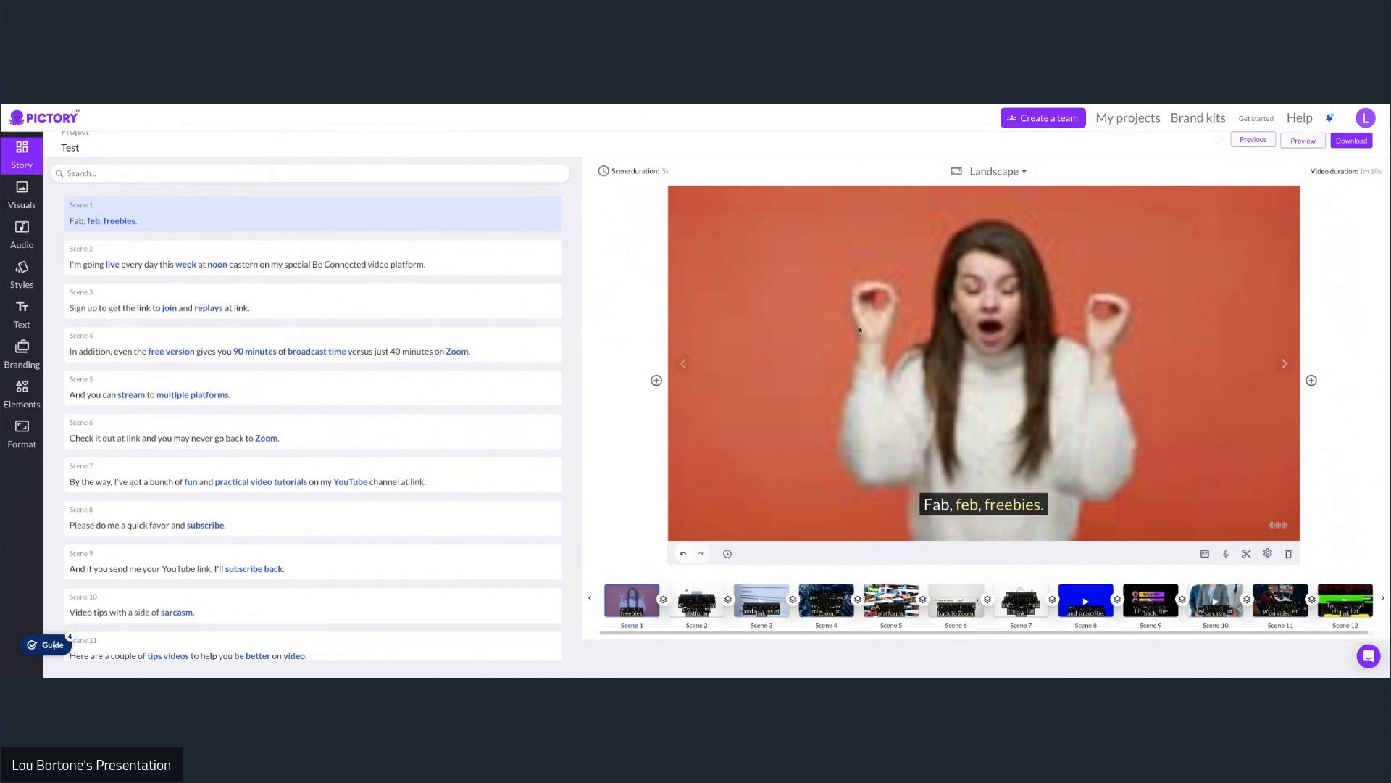
{"action": "scroll", "coordinate": [859, 331], "scroll_direction": "up", "scroll_amount": 1}
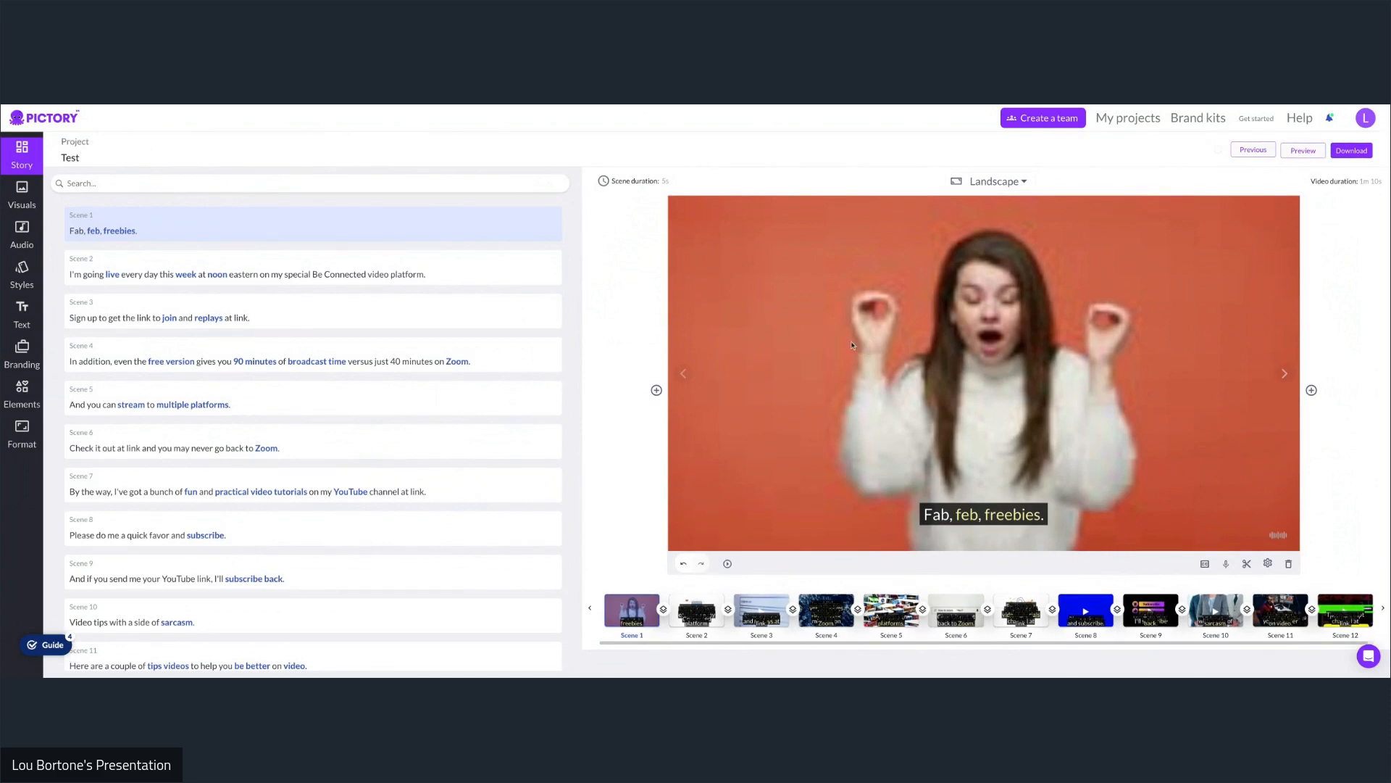
{"action": "left_click", "coordinate": [694, 618]}
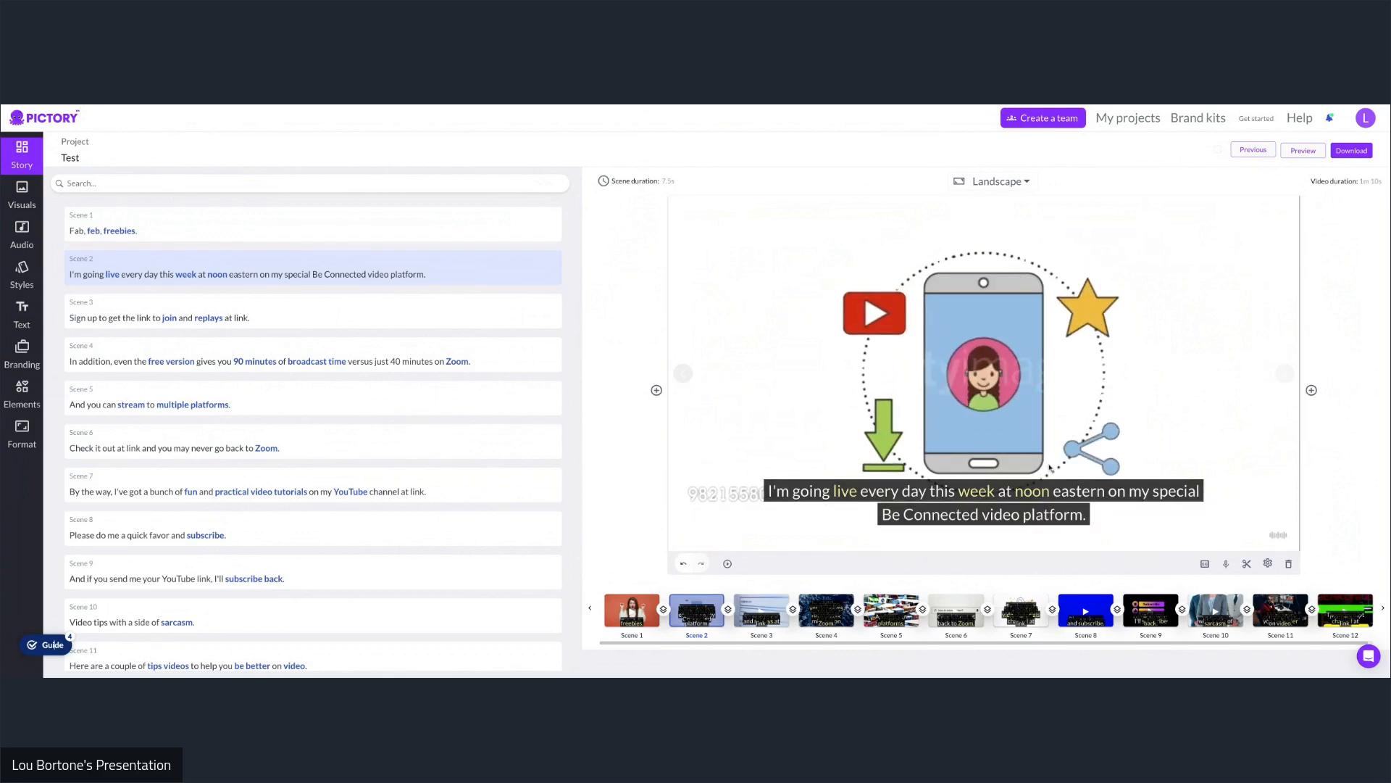
{"action": "left_click", "coordinate": [883, 613]}
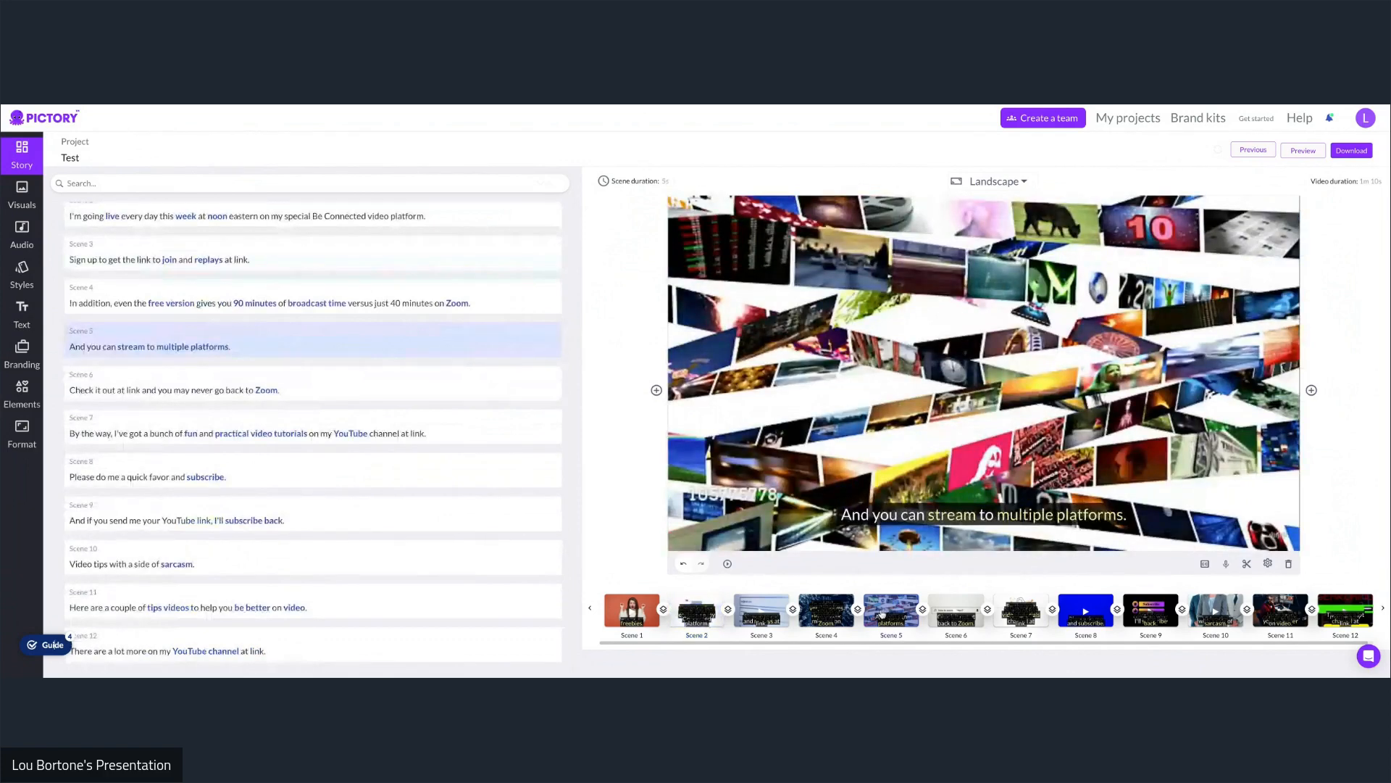
Step: Replace scene 6's visual with the library clip of four friends on a couch looking at their phones
{"action": "left_click", "coordinate": [174, 387]}
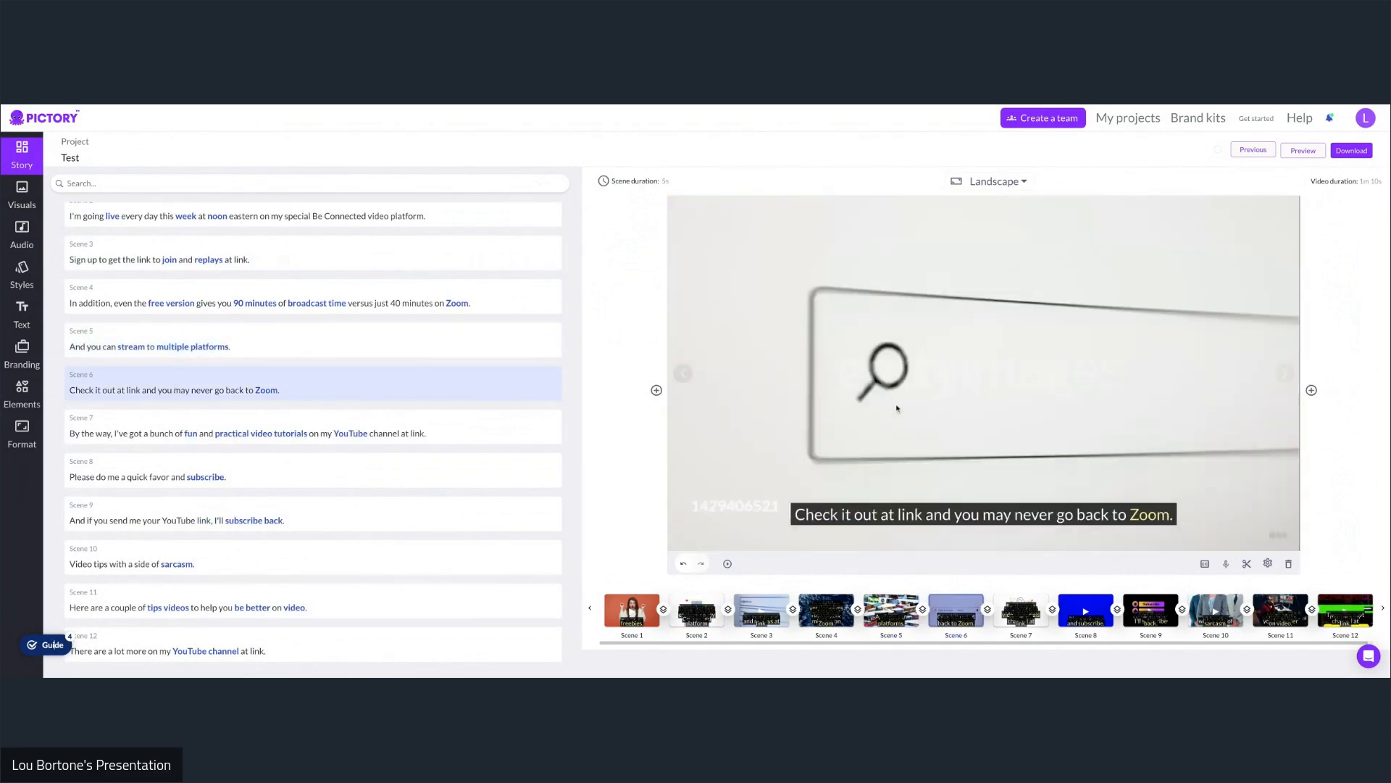
{"action": "left_click", "coordinate": [18, 193]}
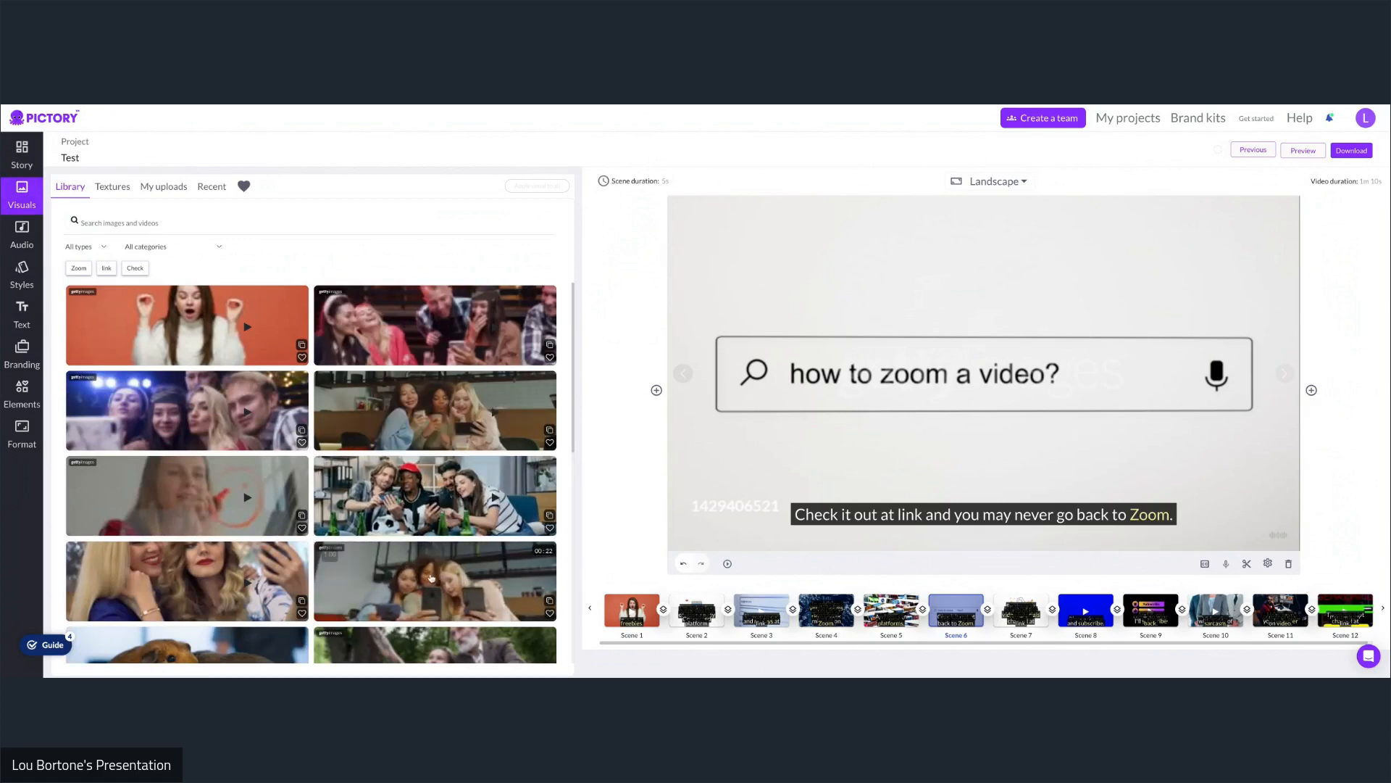
{"action": "scroll", "coordinate": [244, 547], "scroll_direction": "down", "scroll_amount": 1}
{"action": "scroll", "coordinate": [243, 547], "scroll_direction": "down", "scroll_amount": 5}
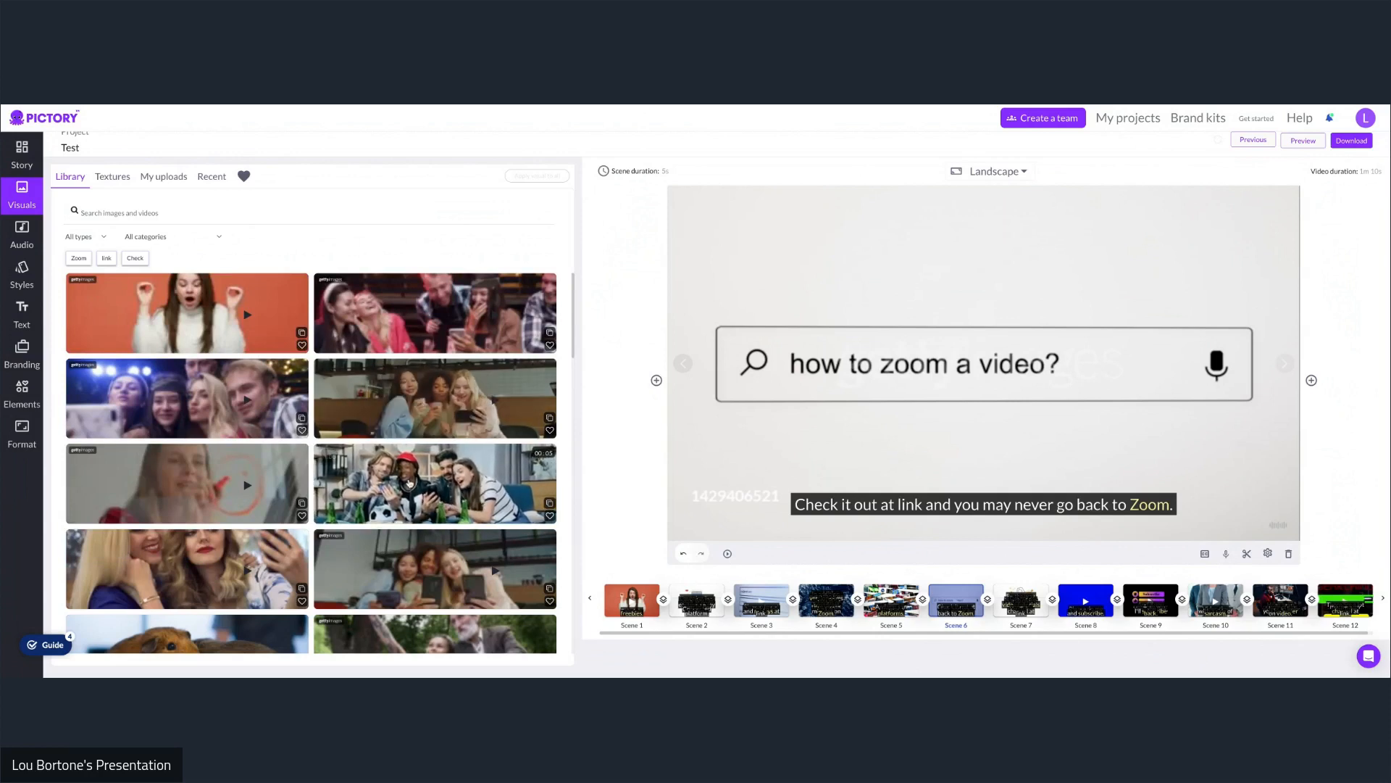
{"action": "left_click", "coordinate": [409, 483]}
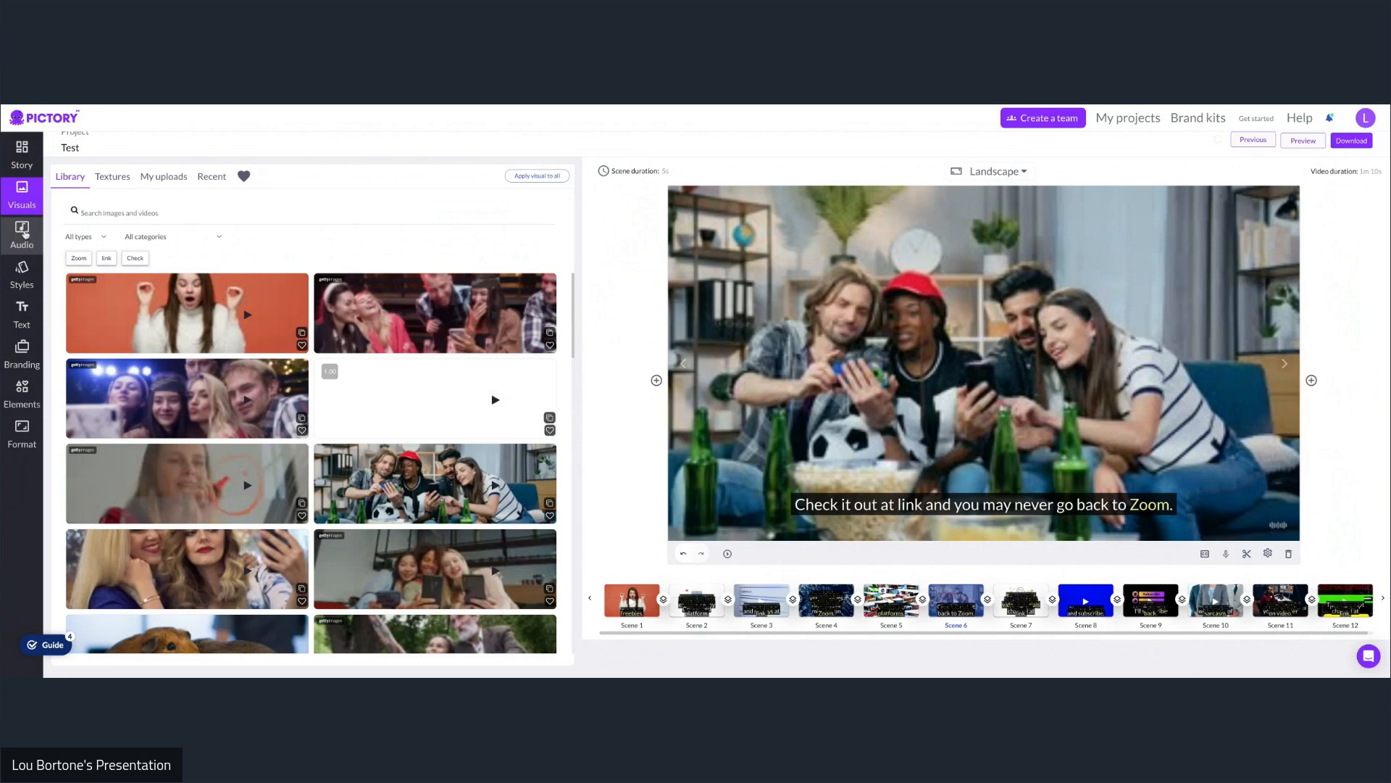
Step: Listen to samples of the background music tracks Absent Future and Friendly Banter
{"action": "left_click", "coordinate": [23, 232]}
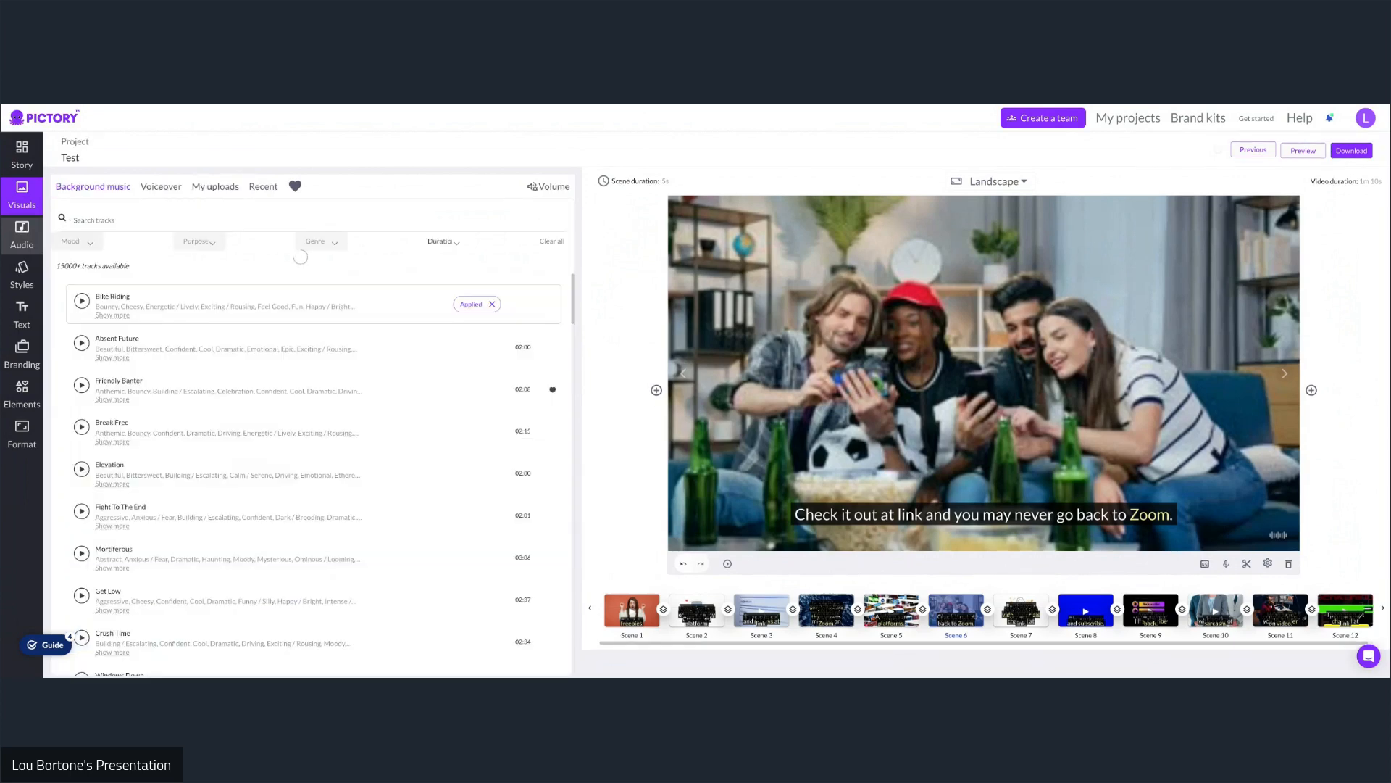
{"action": "left_click", "coordinate": [81, 343]}
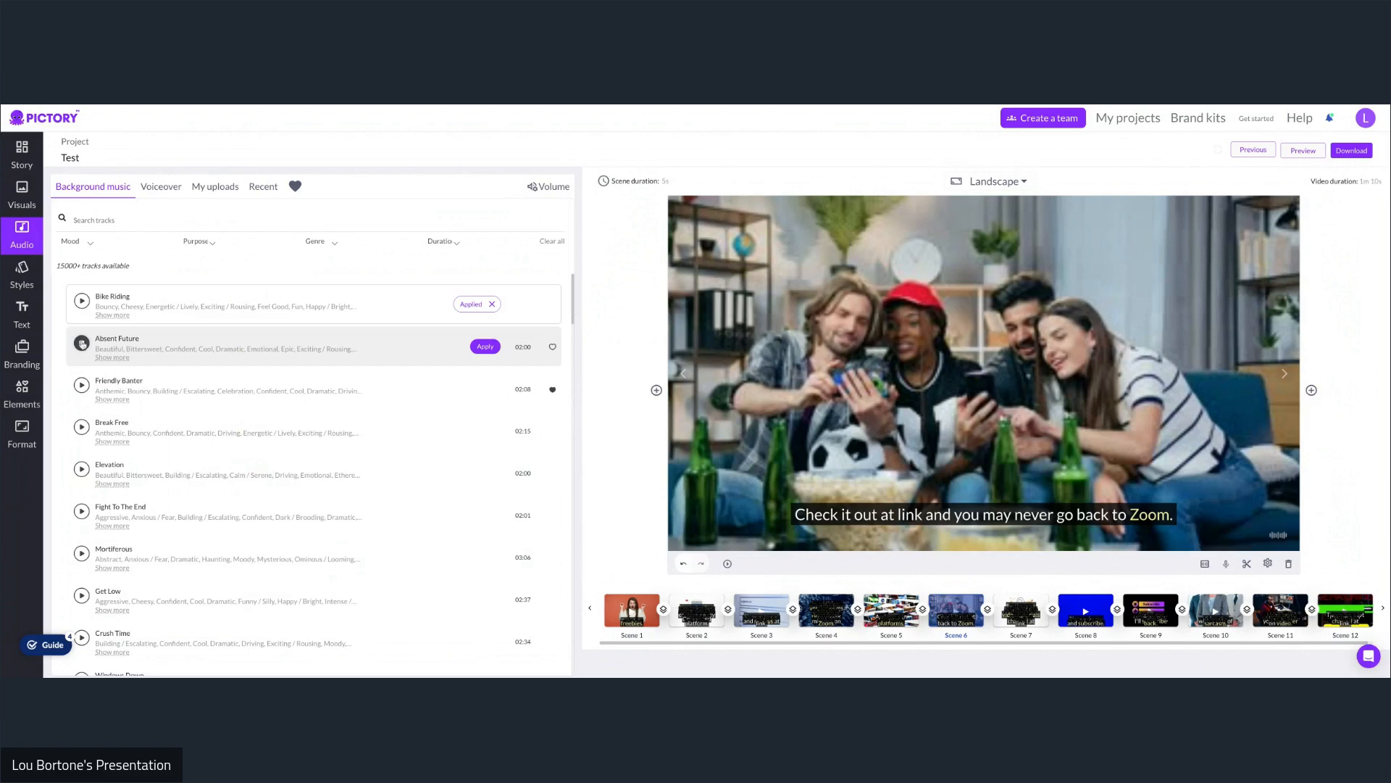
{"action": "left_click", "coordinate": [82, 385]}
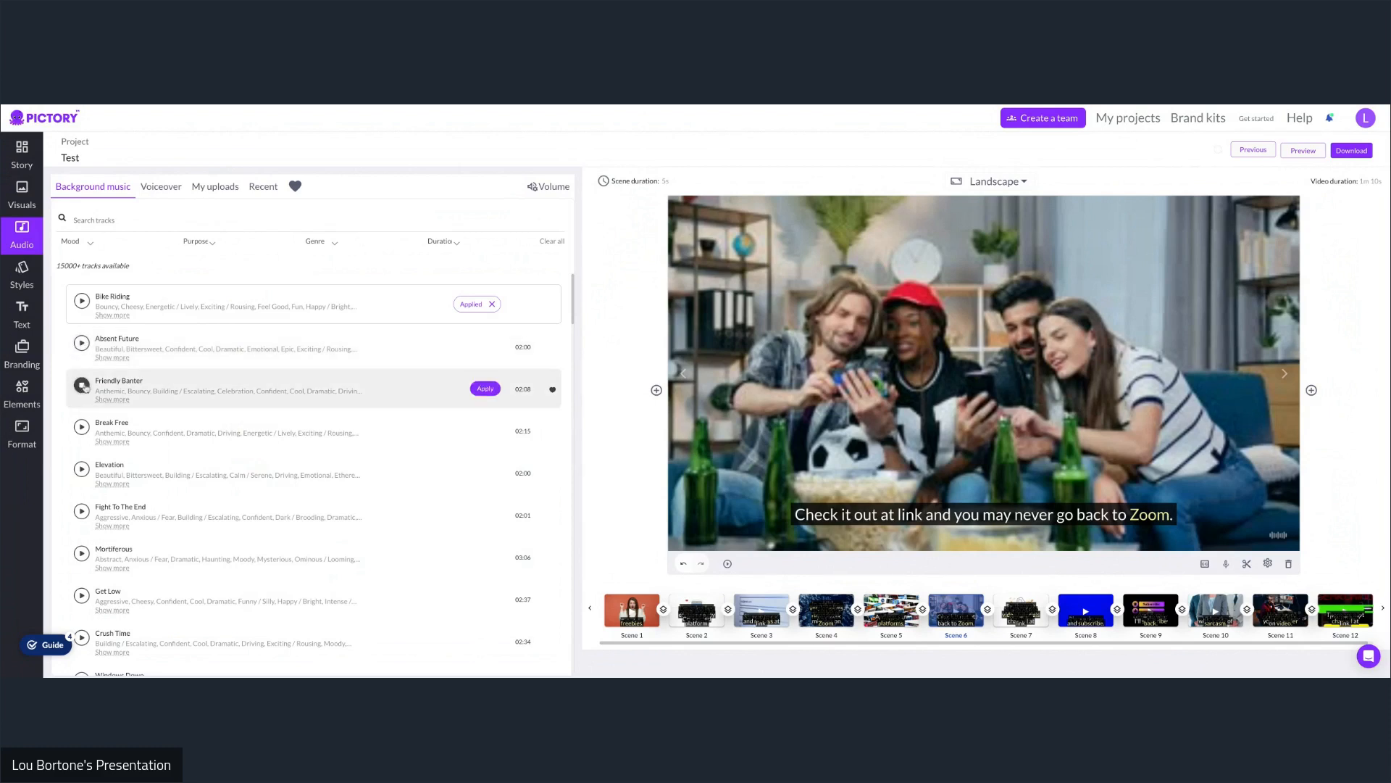
{"action": "left_click", "coordinate": [82, 385]}
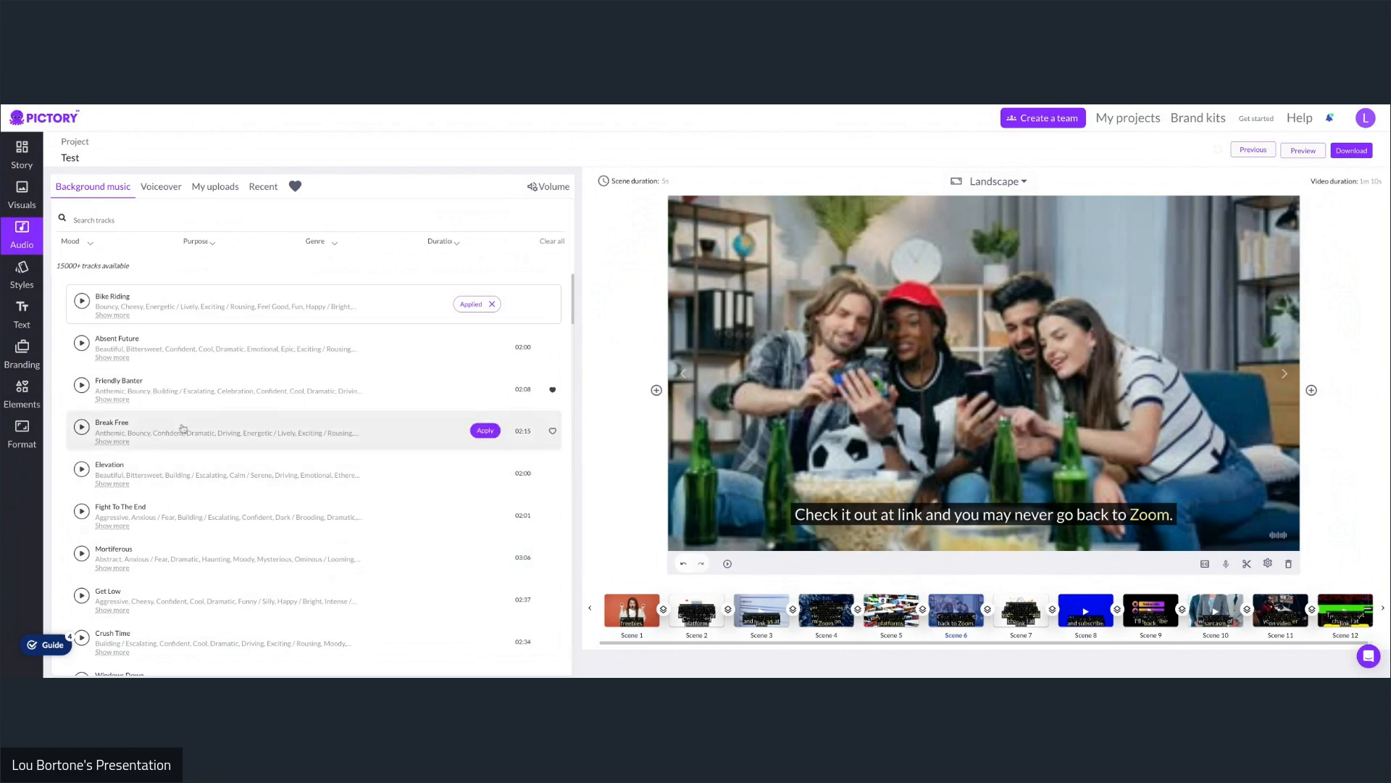
{"action": "scroll", "coordinate": [214, 437], "scroll_direction": "down", "scroll_amount": 1}
{"action": "scroll", "coordinate": [214, 437], "scroll_direction": "up", "scroll_amount": 1}
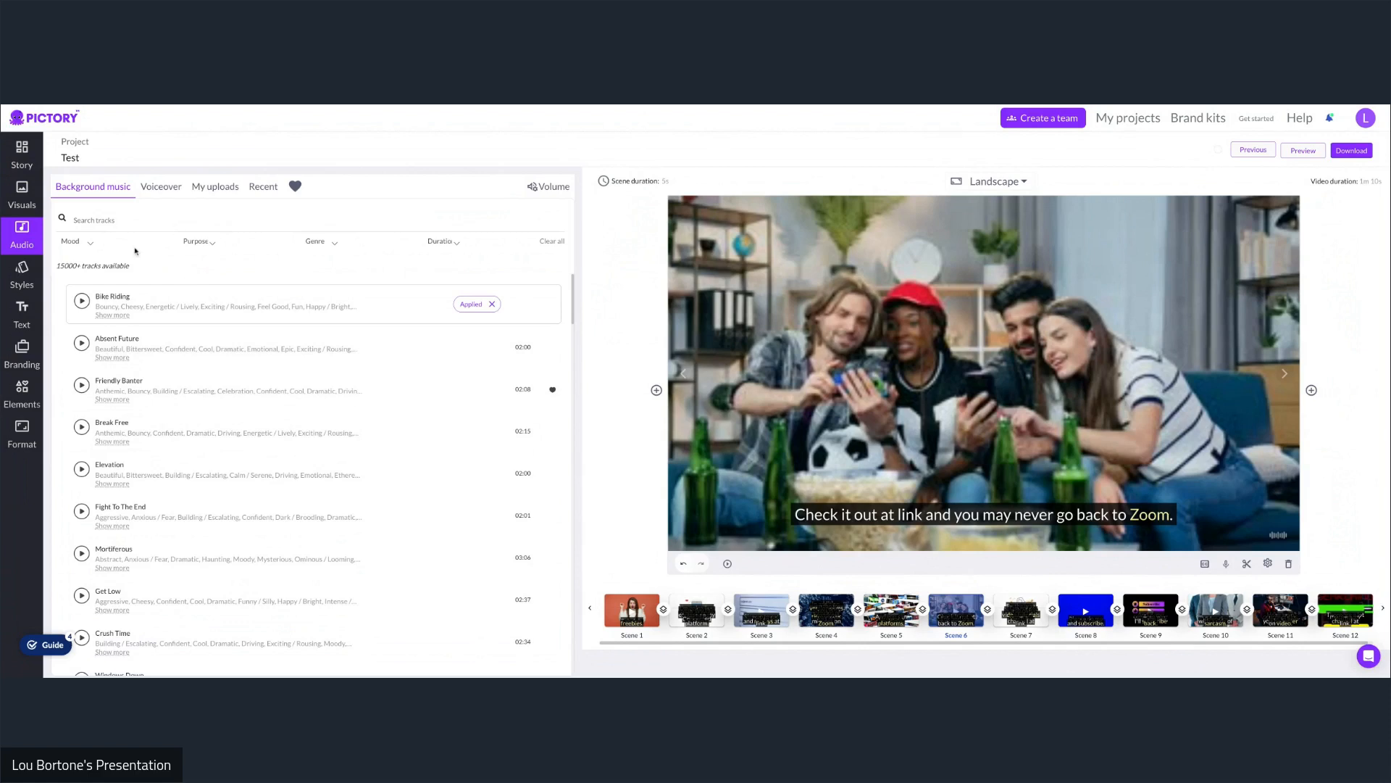
Step: Listen to samples of the premium voiceover voices Abby, Brian, Freya, Ethan and Emily
{"action": "left_click", "coordinate": [160, 188]}
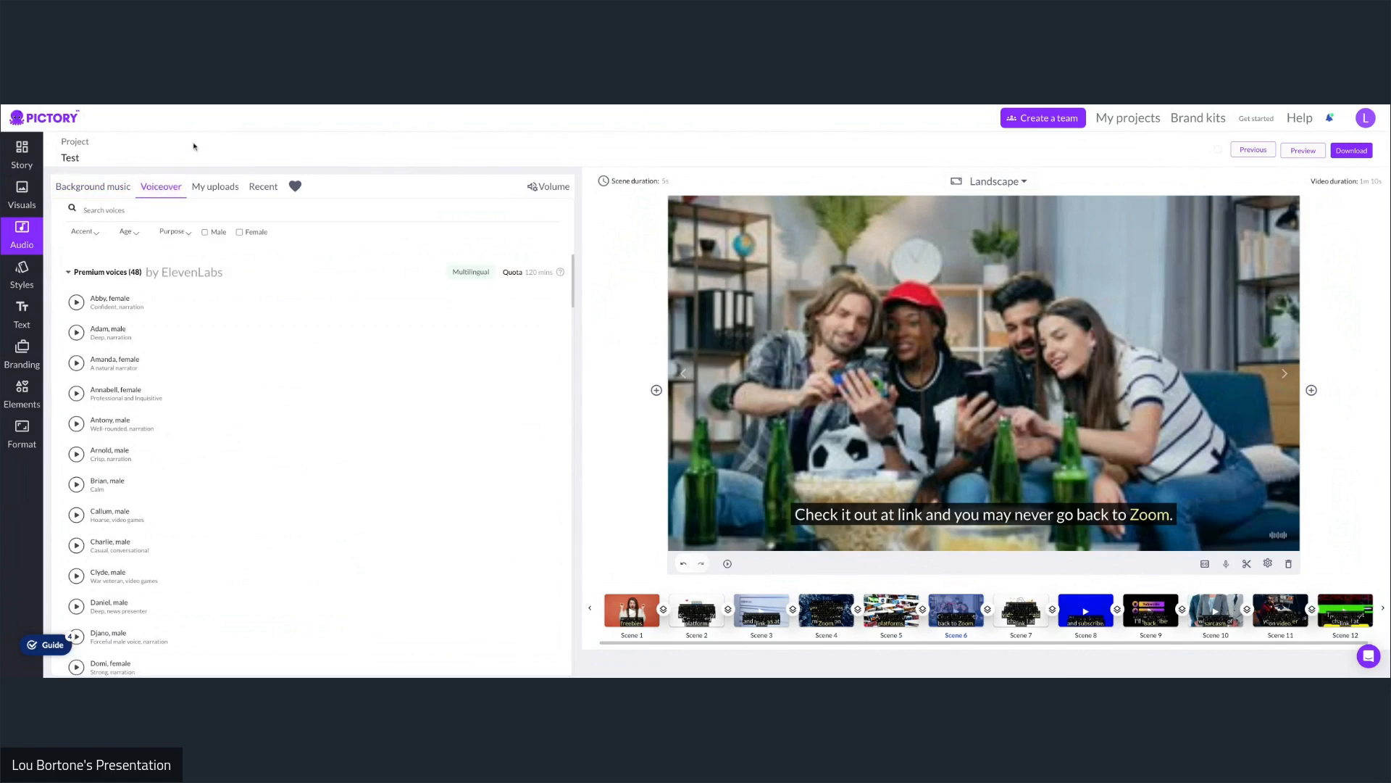
{"action": "left_click", "coordinate": [76, 301]}
{"action": "left_click", "coordinate": [76, 301]}
{"action": "left_click", "coordinate": [75, 483]}
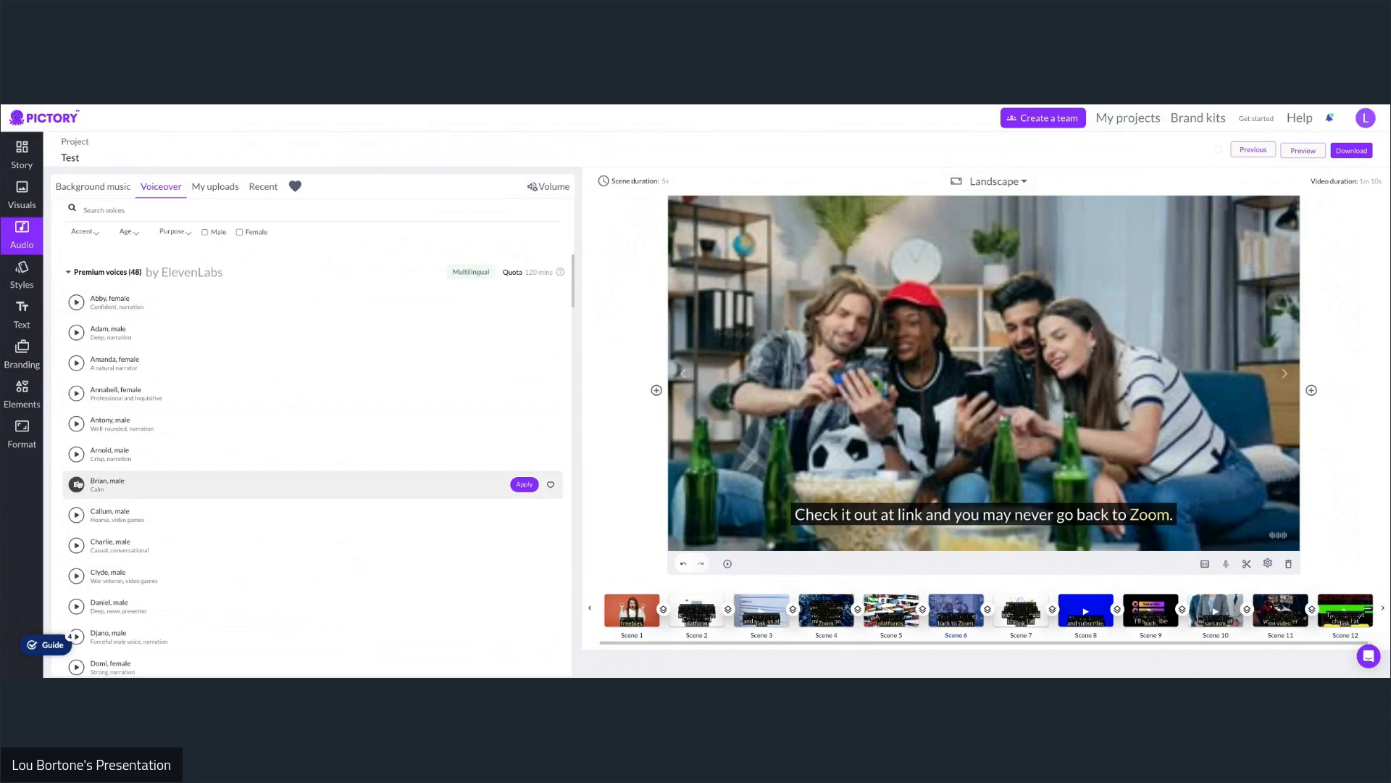
{"action": "scroll", "coordinate": [119, 478], "scroll_direction": "down", "scroll_amount": 5}
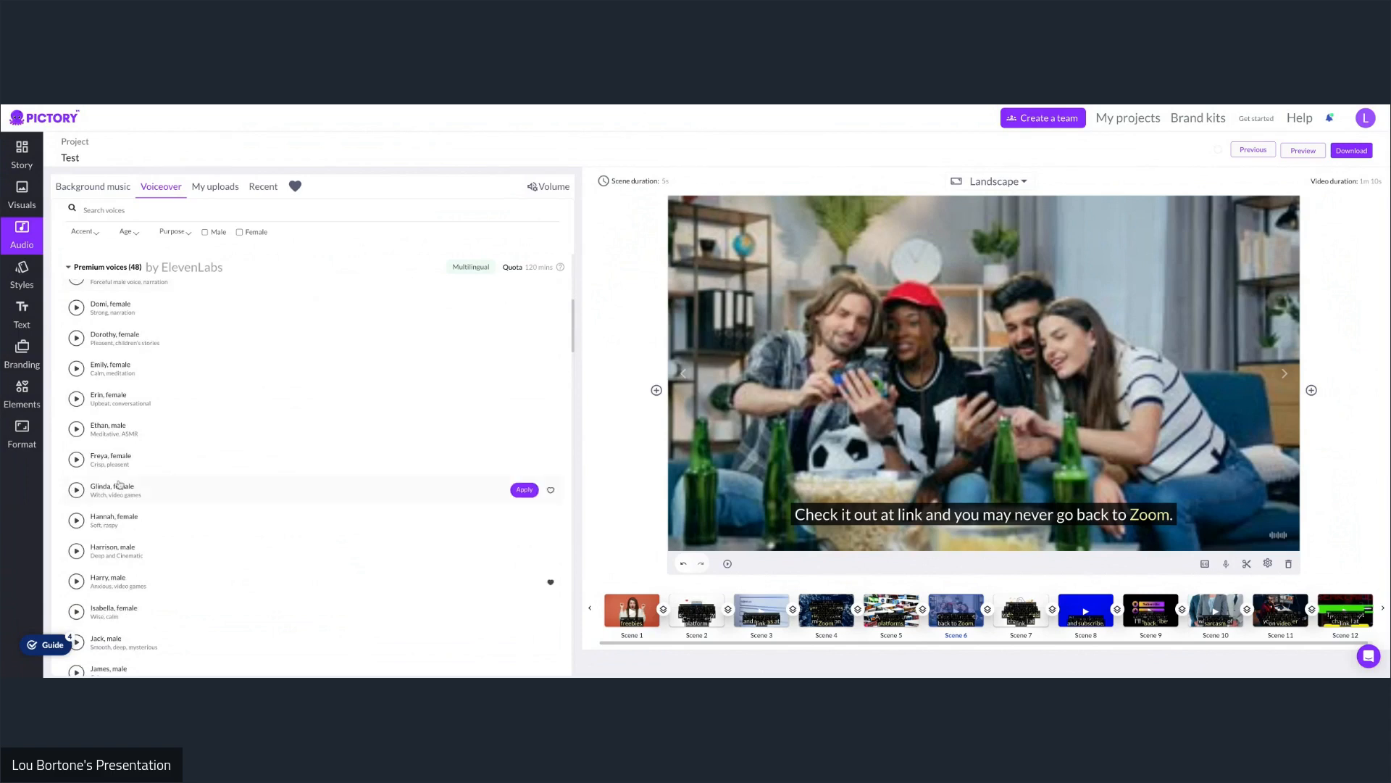
{"action": "left_click", "coordinate": [77, 461]}
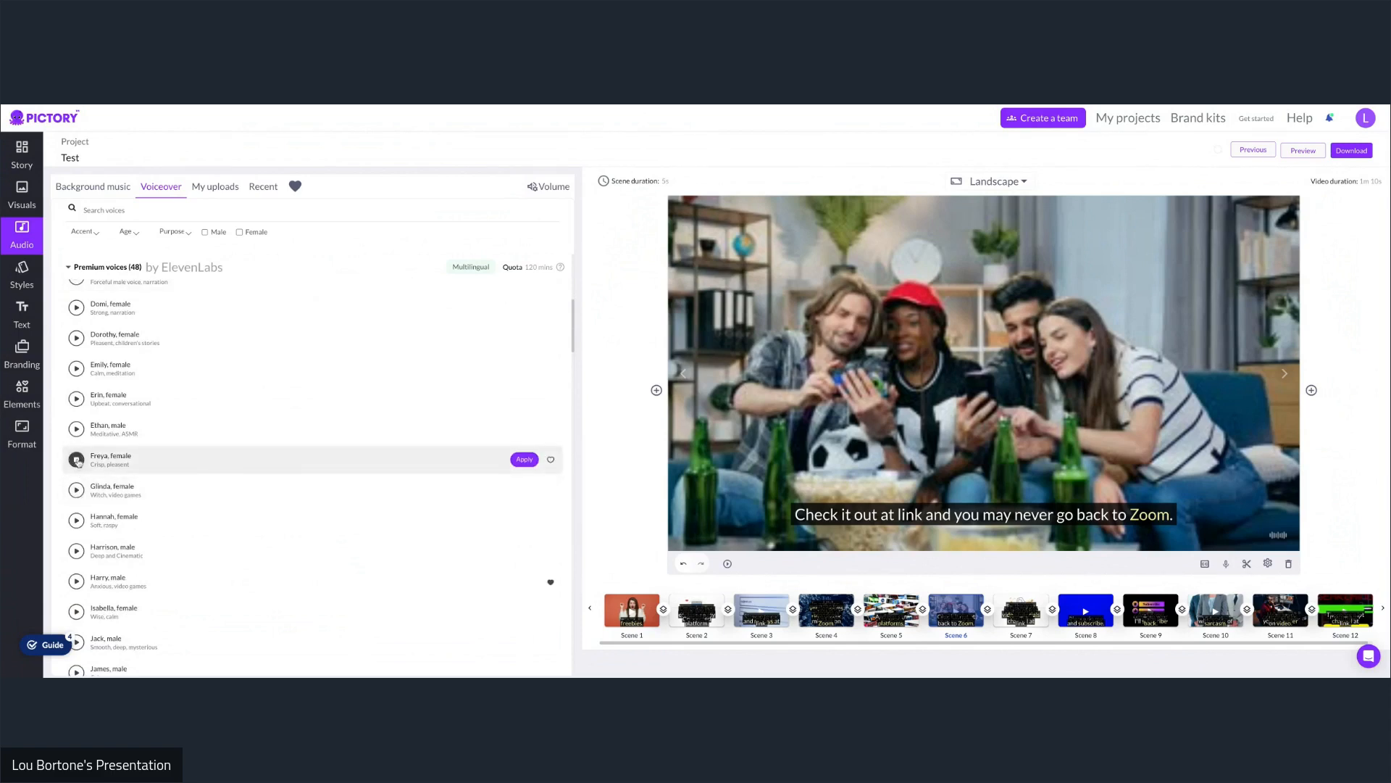
{"action": "left_click", "coordinate": [76, 429]}
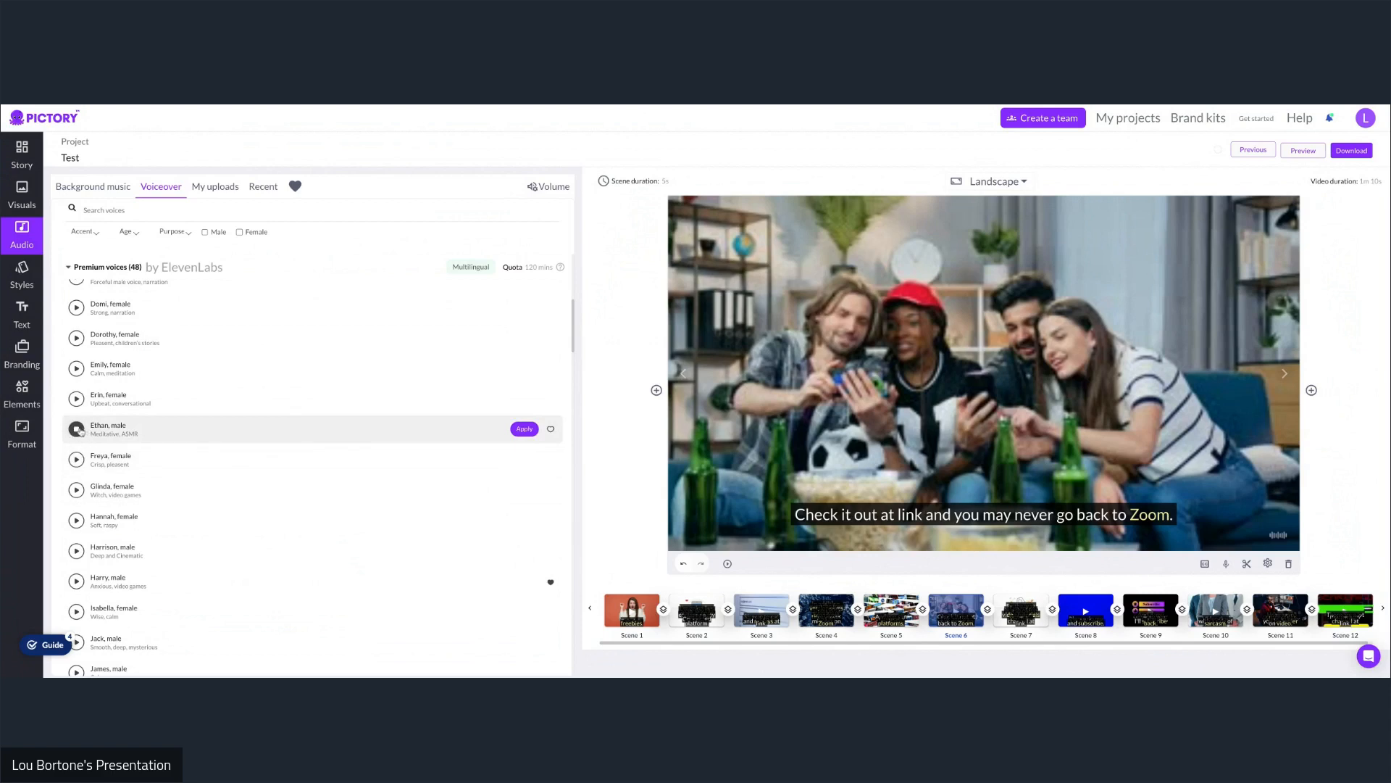
{"action": "left_click", "coordinate": [77, 369]}
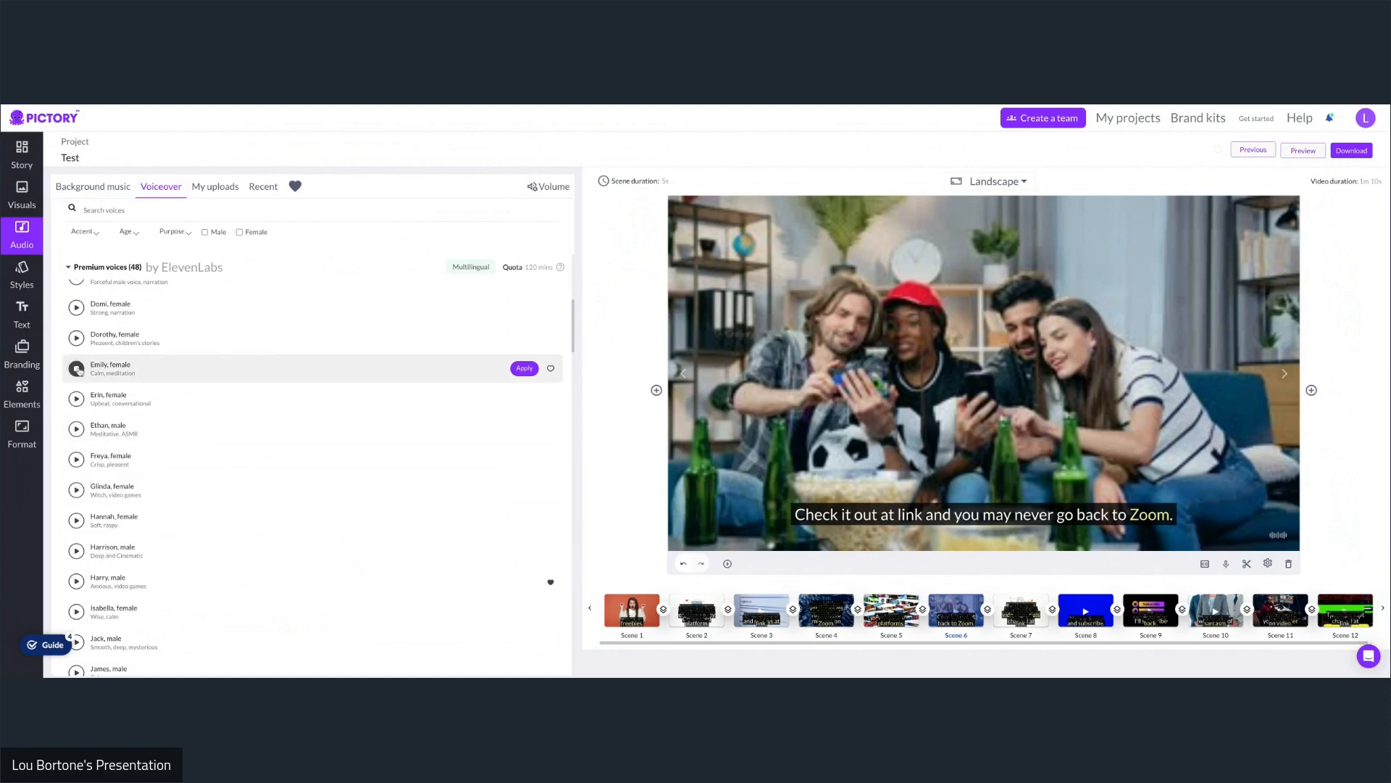
Step: Listen to samples of the premium voiceover voices Mark and Victoria
{"action": "scroll", "coordinate": [140, 399], "scroll_direction": "down", "scroll_amount": 6}
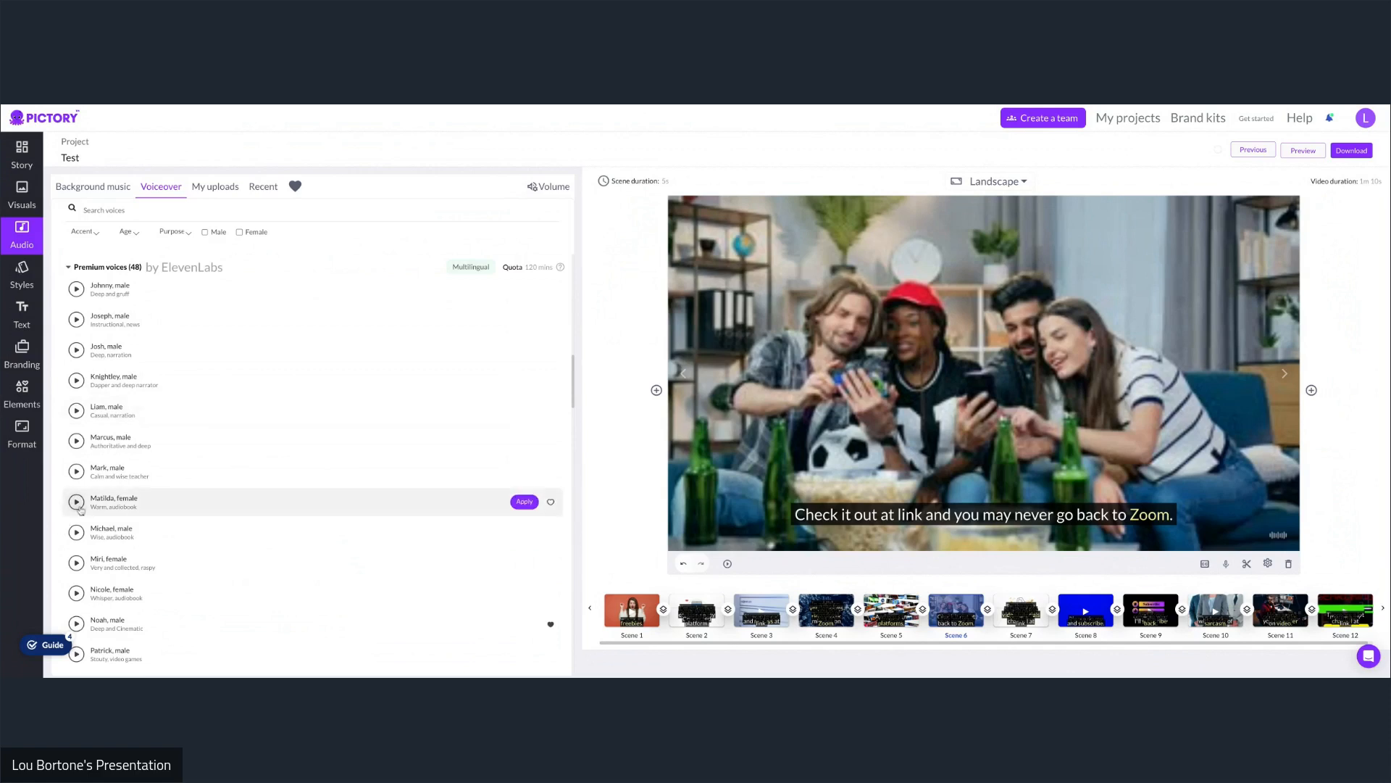
{"action": "left_click", "coordinate": [76, 472]}
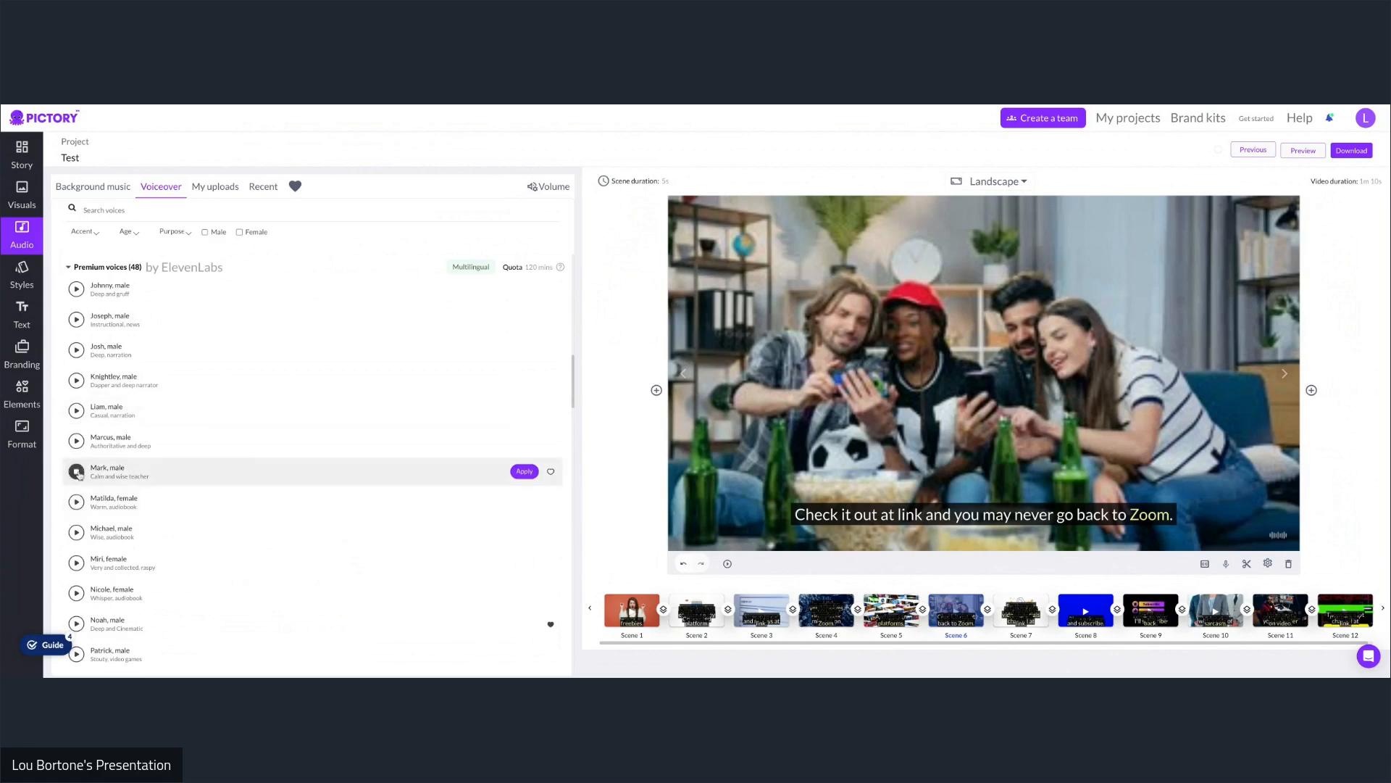
{"action": "left_click", "coordinate": [77, 472]}
{"action": "scroll", "coordinate": [109, 470], "scroll_direction": "down", "scroll_amount": 6}
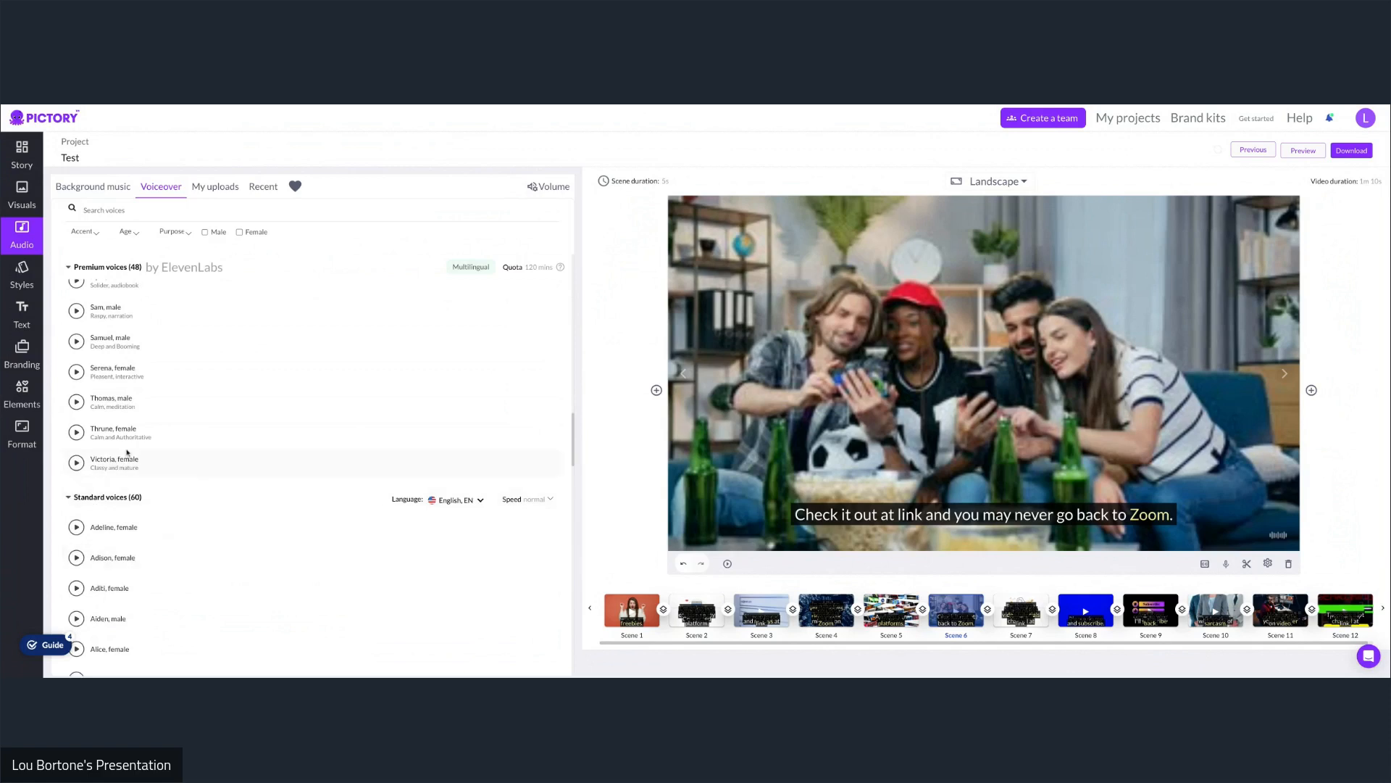
{"action": "left_click", "coordinate": [77, 463]}
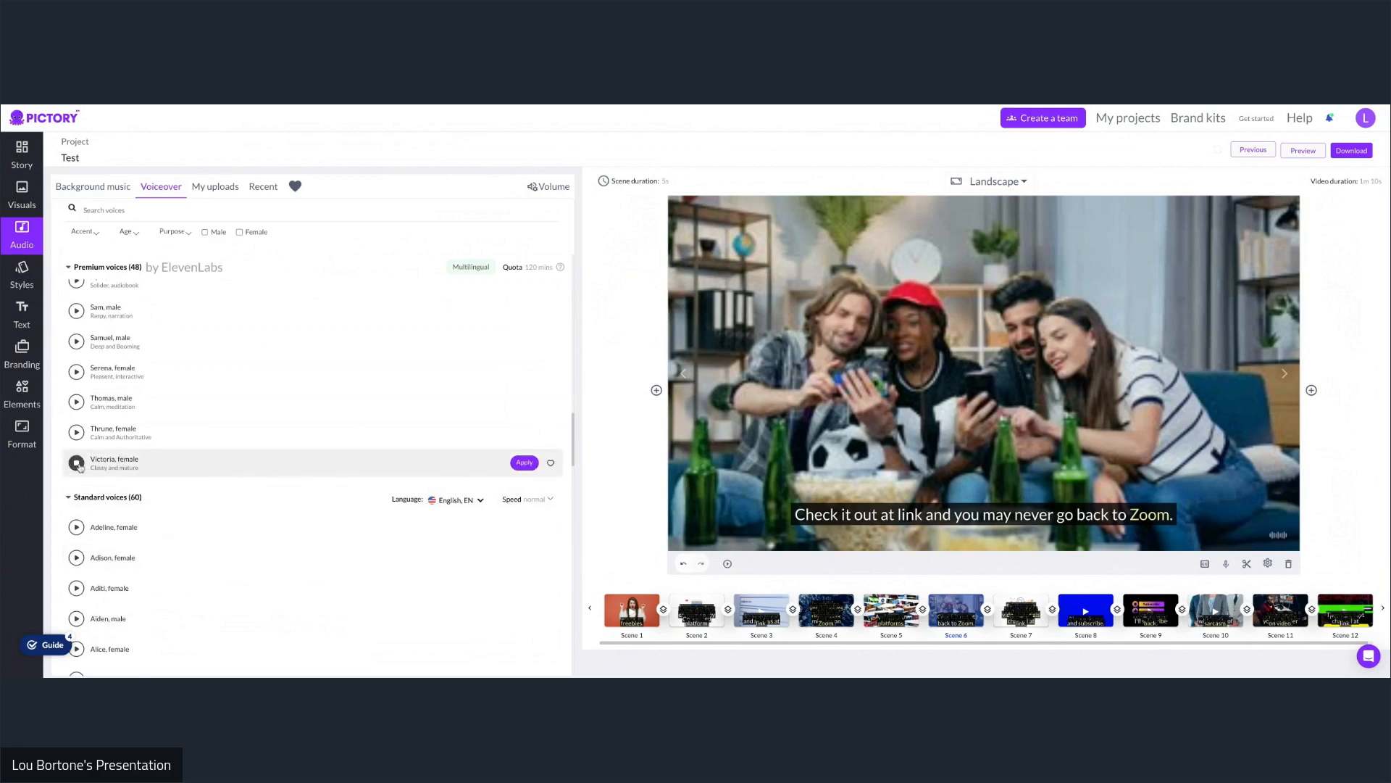
Step: Sample the premium female voice Serena and apply it as the video's voiceover
{"action": "left_click", "coordinate": [78, 372]}
{"action": "left_click", "coordinate": [79, 372]}
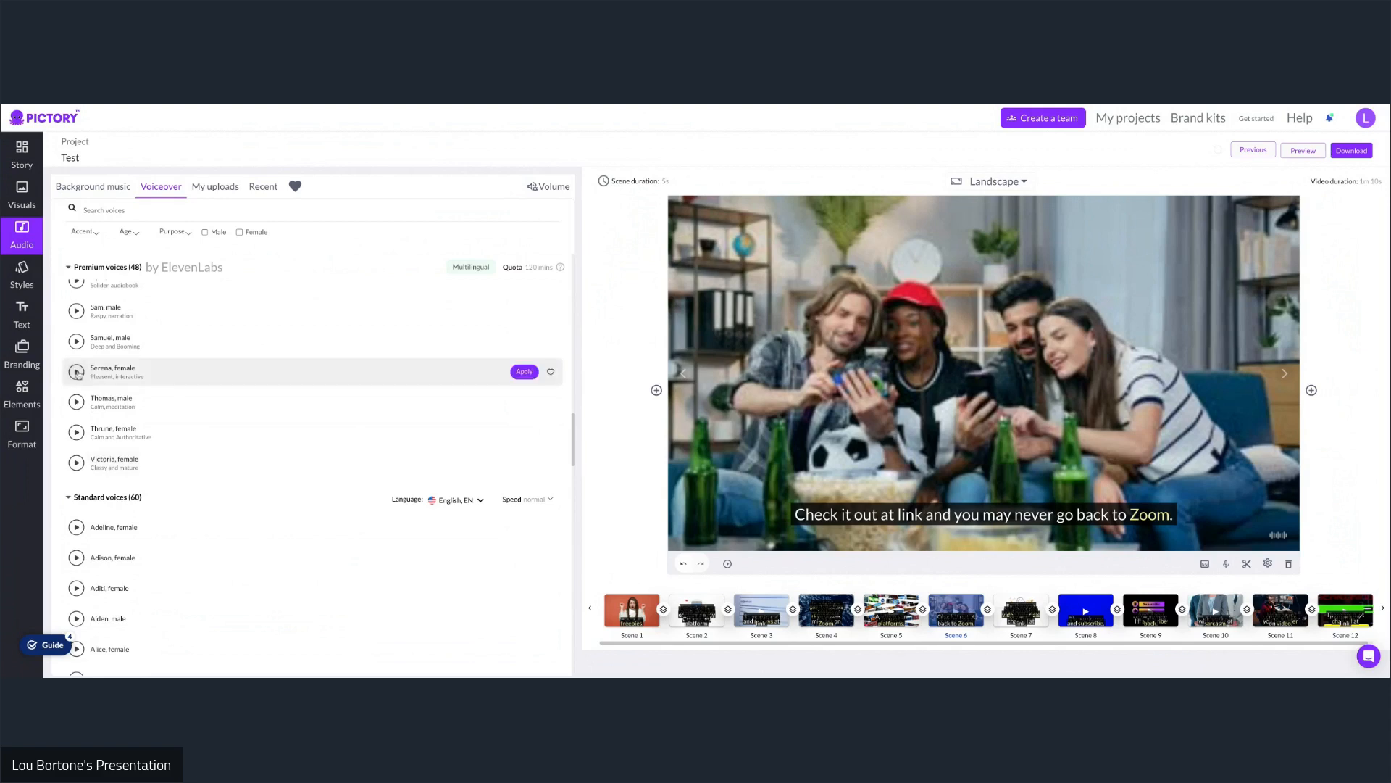
{"action": "left_click", "coordinate": [526, 372]}
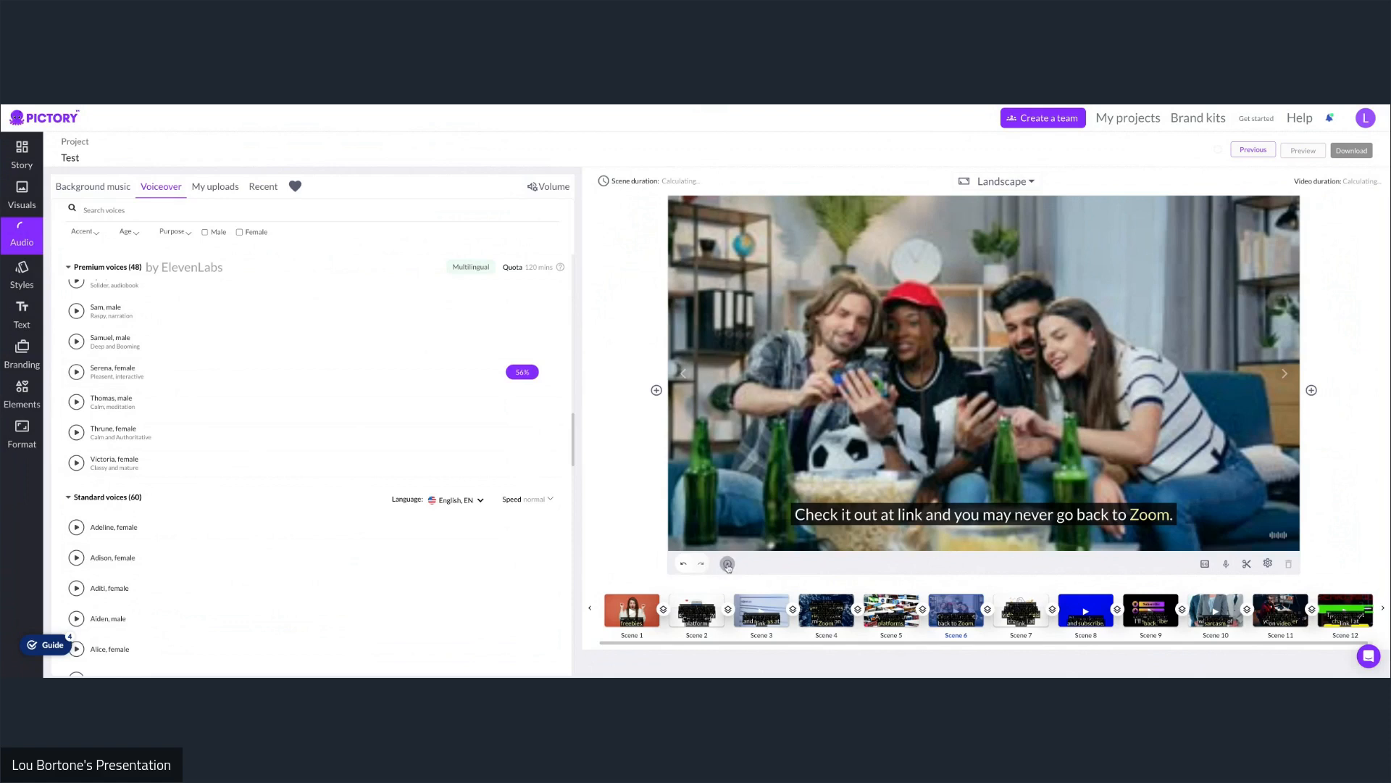
Step: Try to play the scene previews of scene 6 and scene 1
{"action": "left_click", "coordinate": [728, 564]}
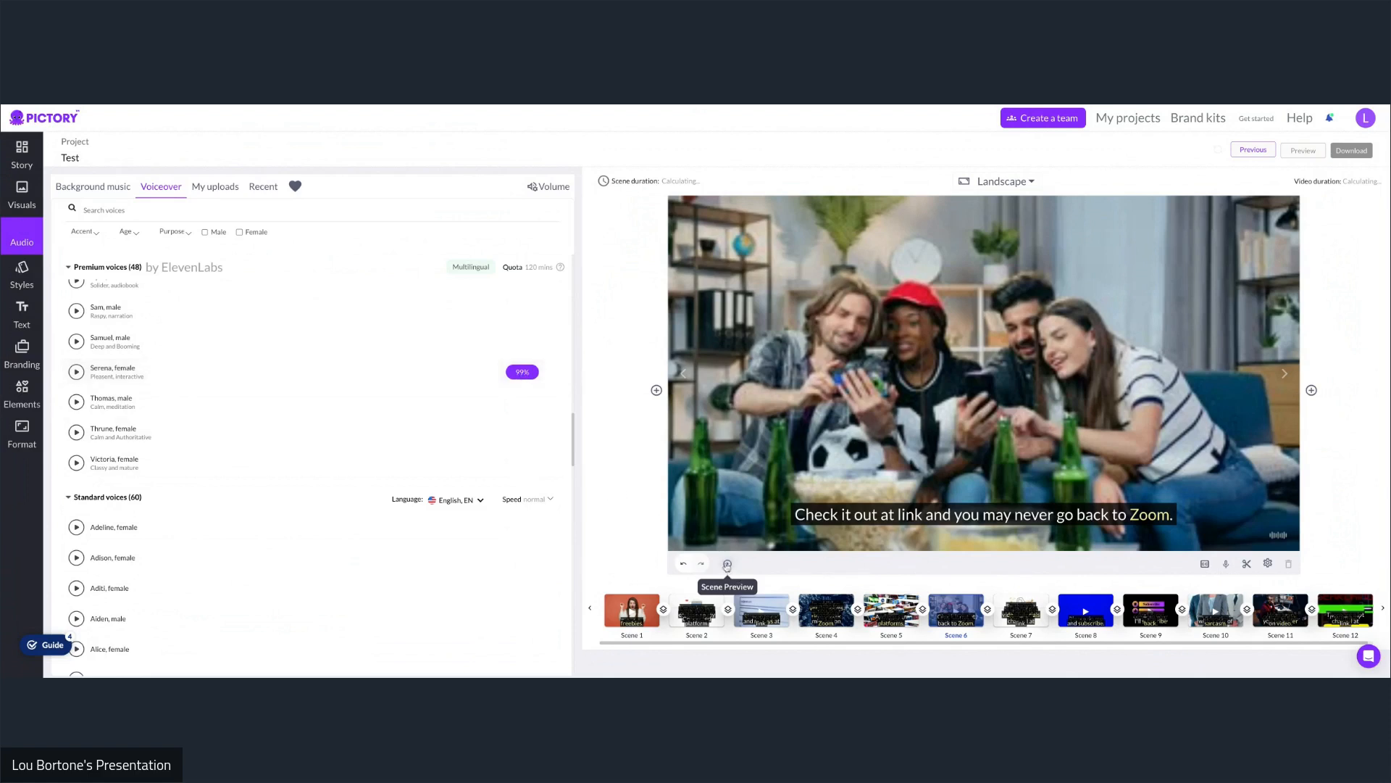
{"action": "left_click", "coordinate": [645, 605]}
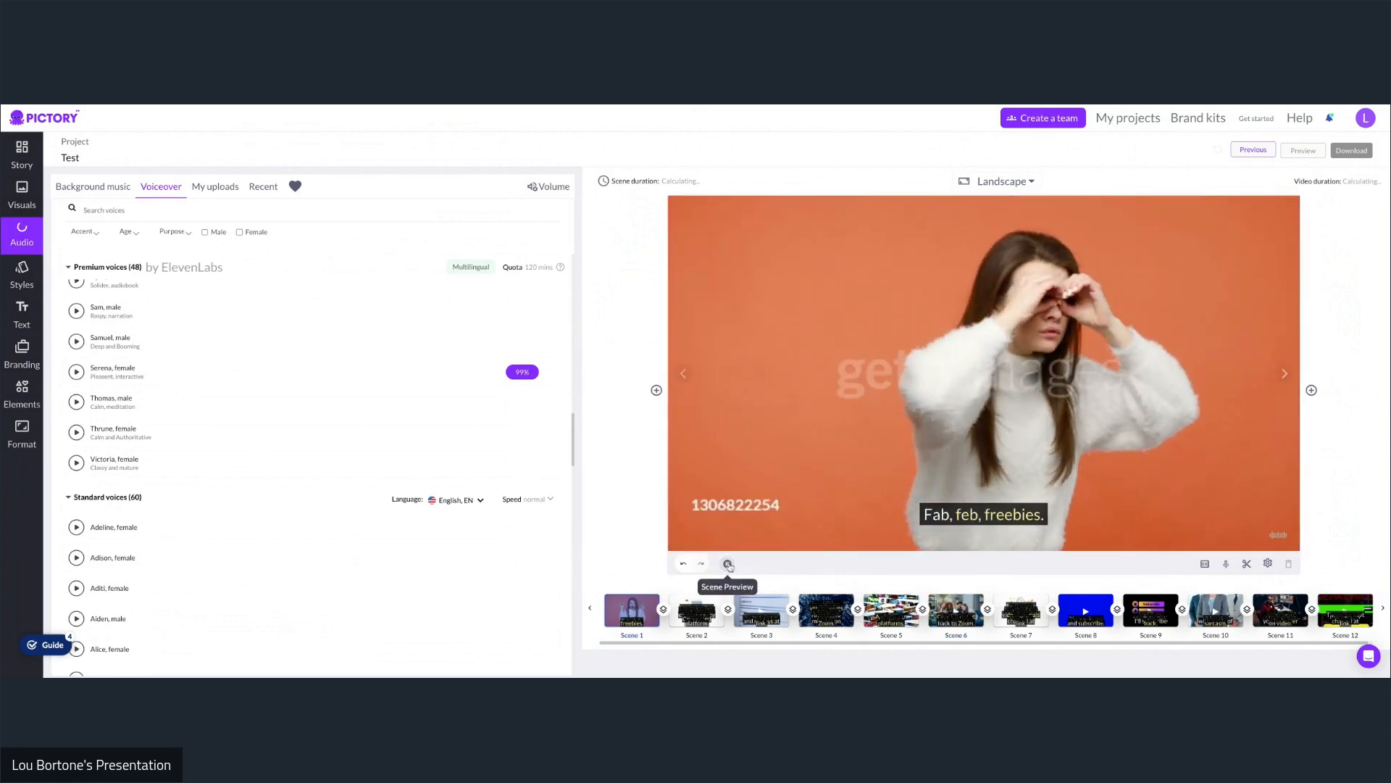
{"action": "left_click", "coordinate": [729, 565]}
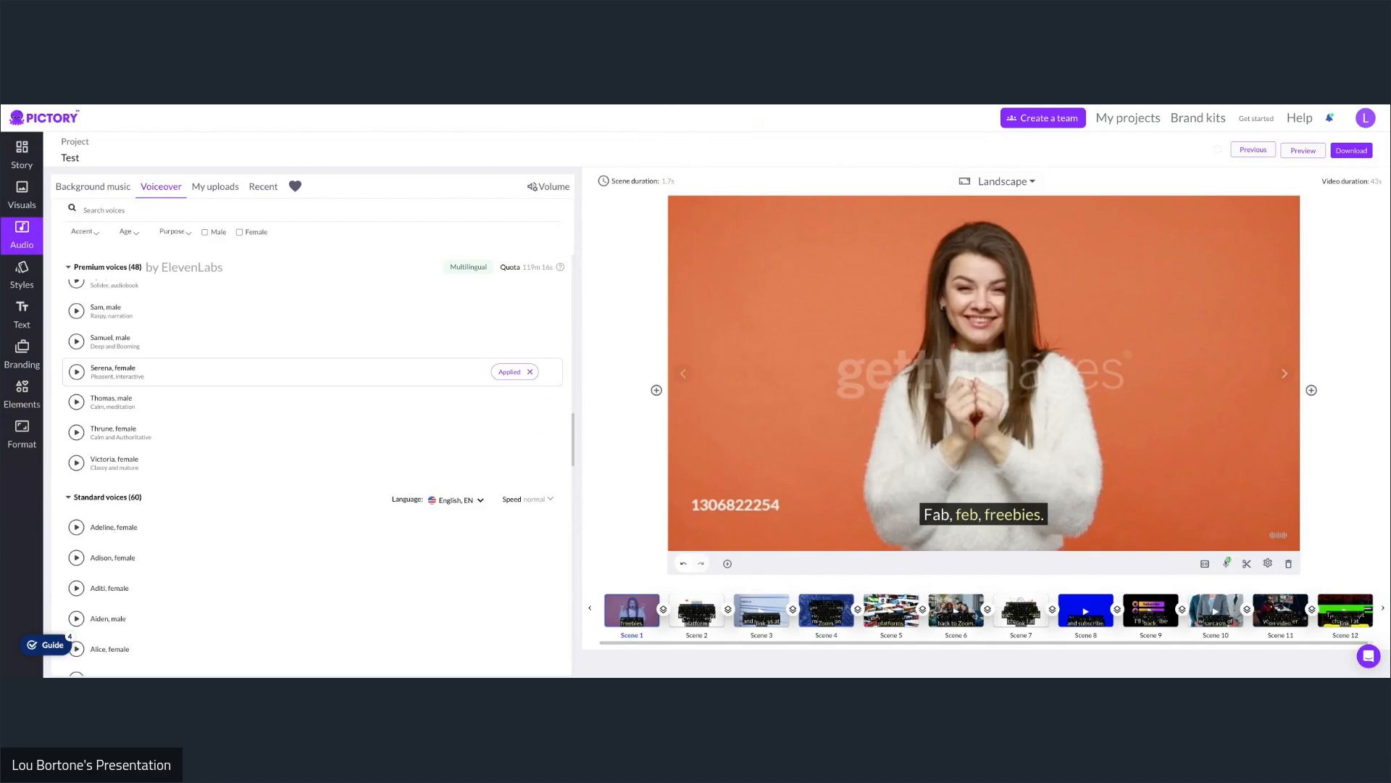
Step: Play the scene preview of scene 4 to check its voiceover and captions
{"action": "left_click", "coordinate": [826, 610]}
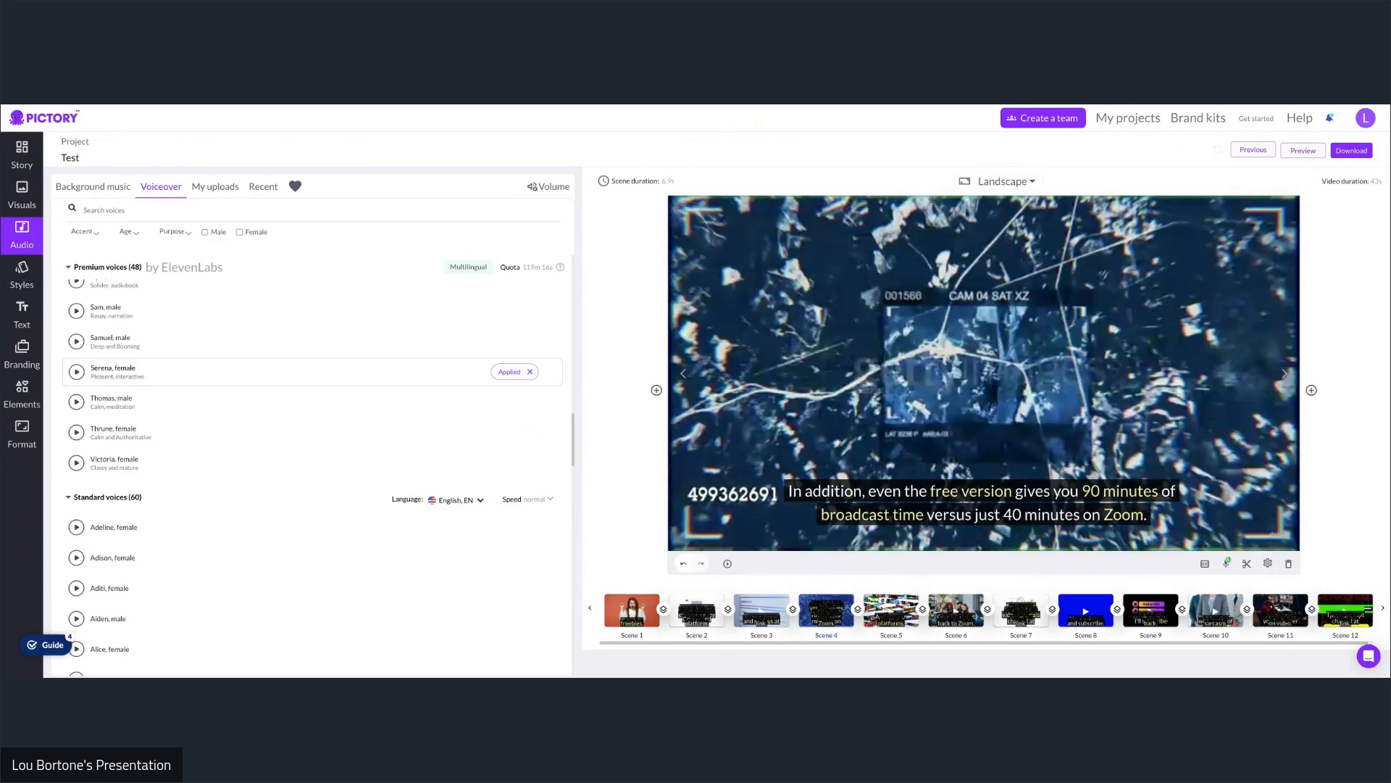
{"action": "left_click", "coordinate": [727, 563]}
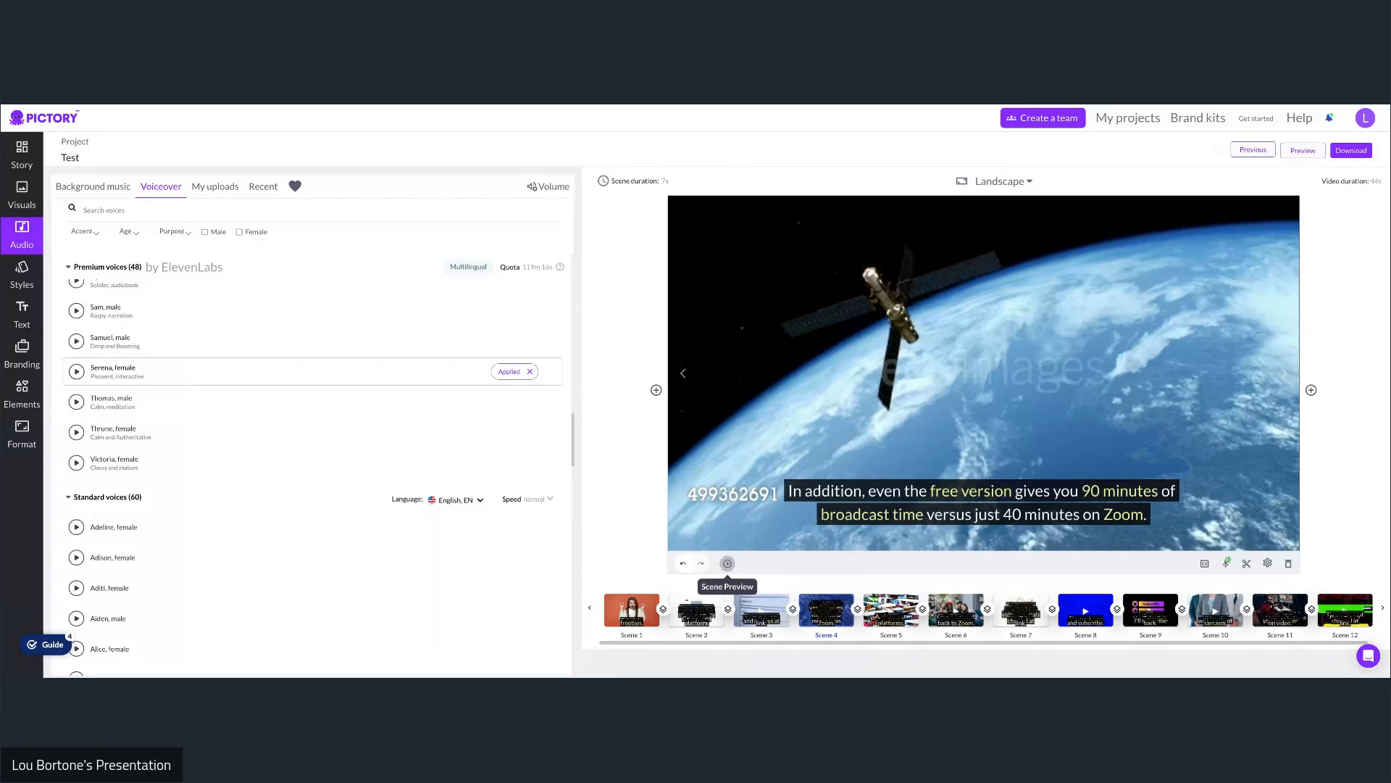
{"action": "left_click", "coordinate": [728, 564]}
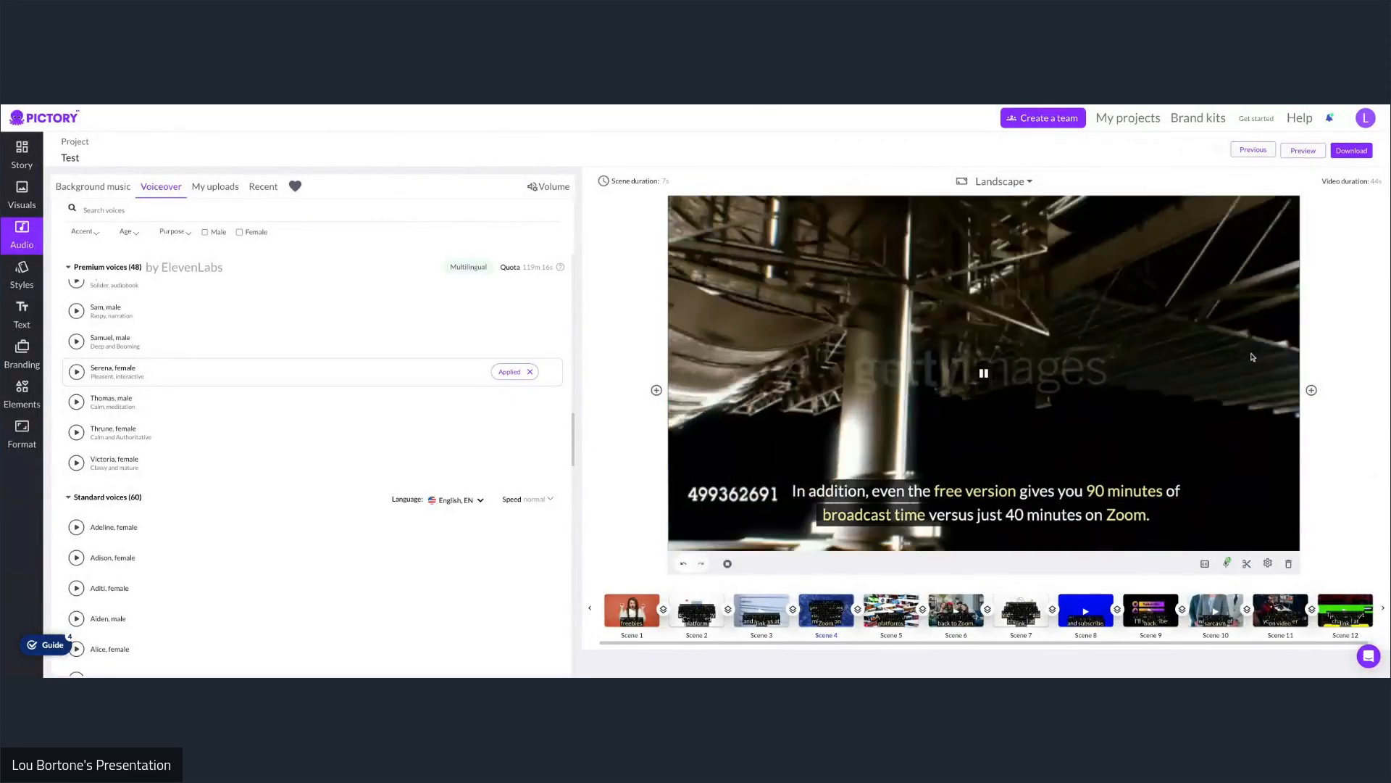
{"action": "scroll", "coordinate": [138, 434], "scroll_direction": "up", "scroll_amount": 6}
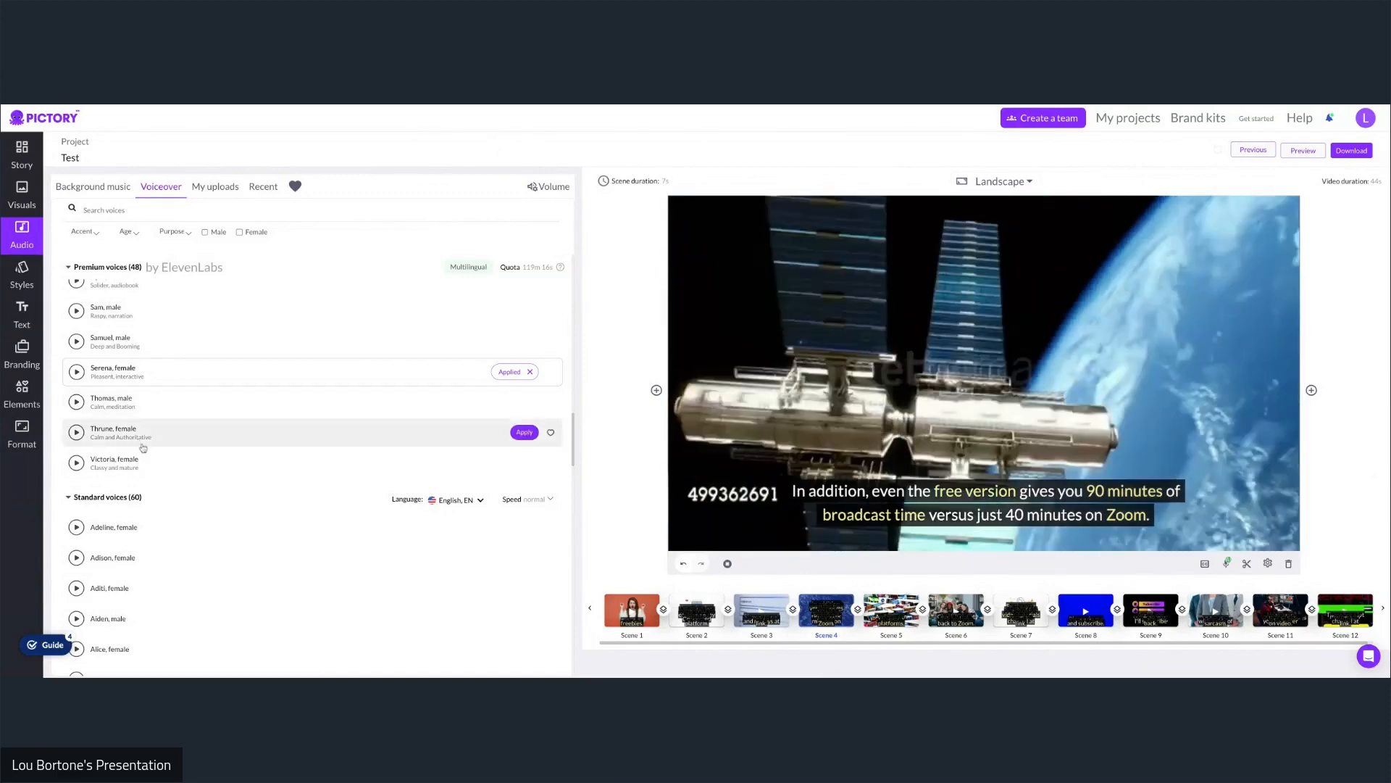
Step: Go back through the premium voices and sample the male voice Jack
{"action": "scroll", "coordinate": [119, 359], "scroll_direction": "up", "scroll_amount": 2}
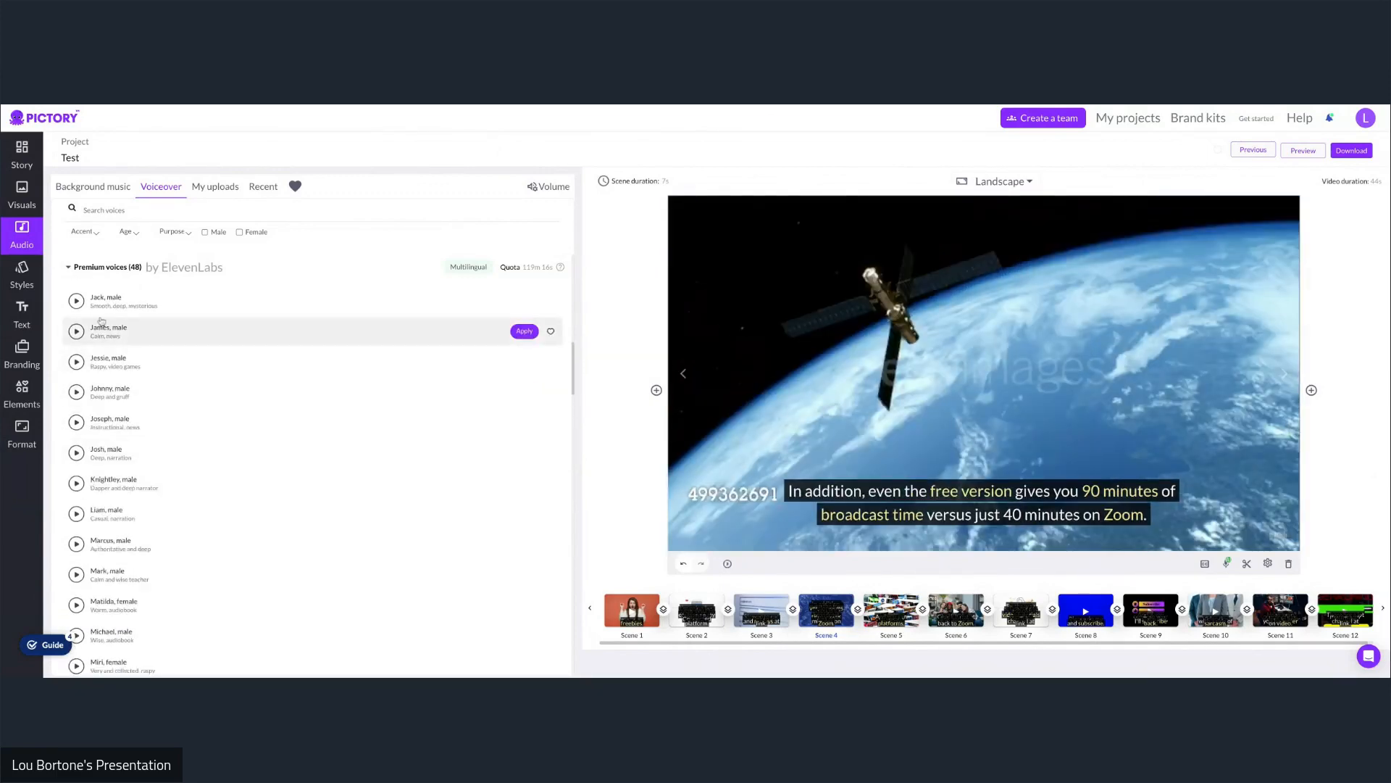
{"action": "left_click", "coordinate": [76, 301]}
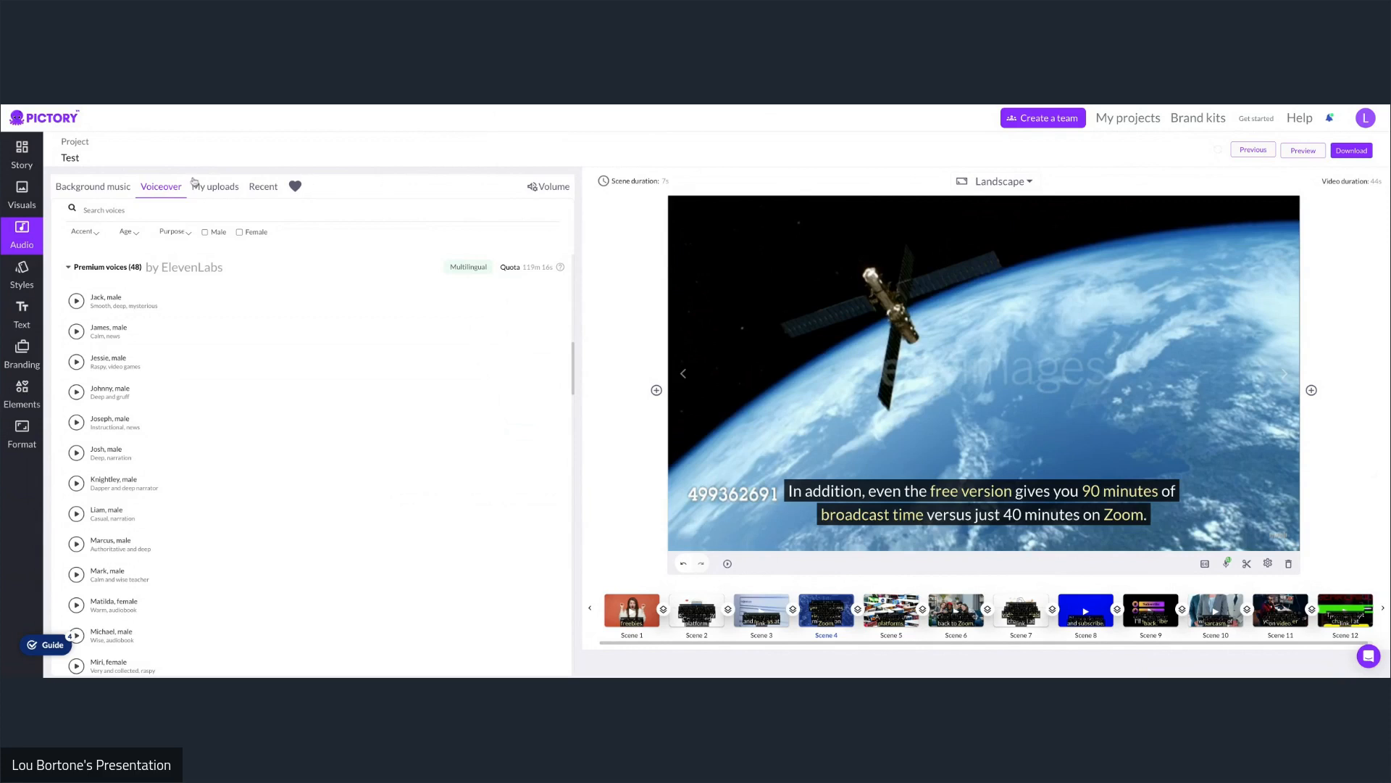
Step: Apply the Blue and bold caption style from the styles library to scene 4
{"action": "left_click", "coordinate": [22, 282]}
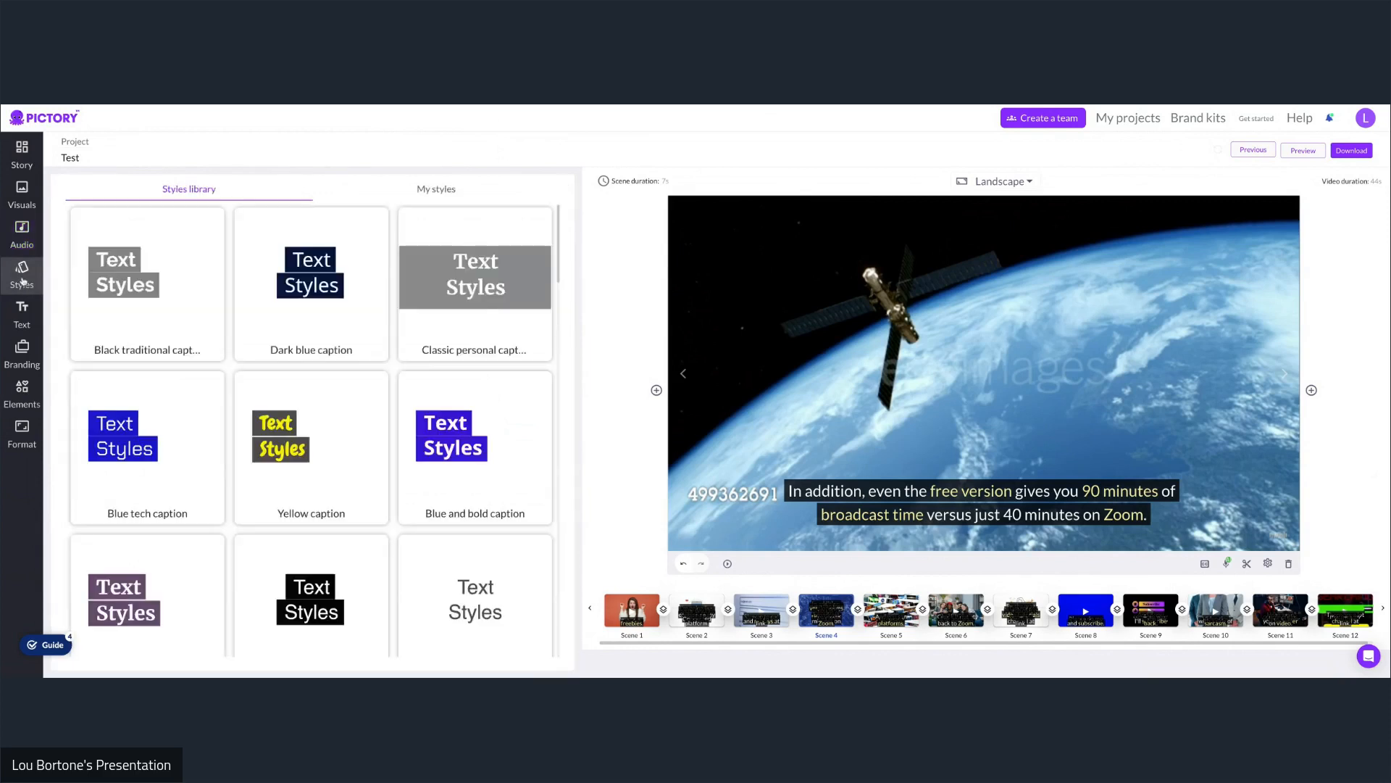
{"action": "left_click", "coordinate": [453, 440]}
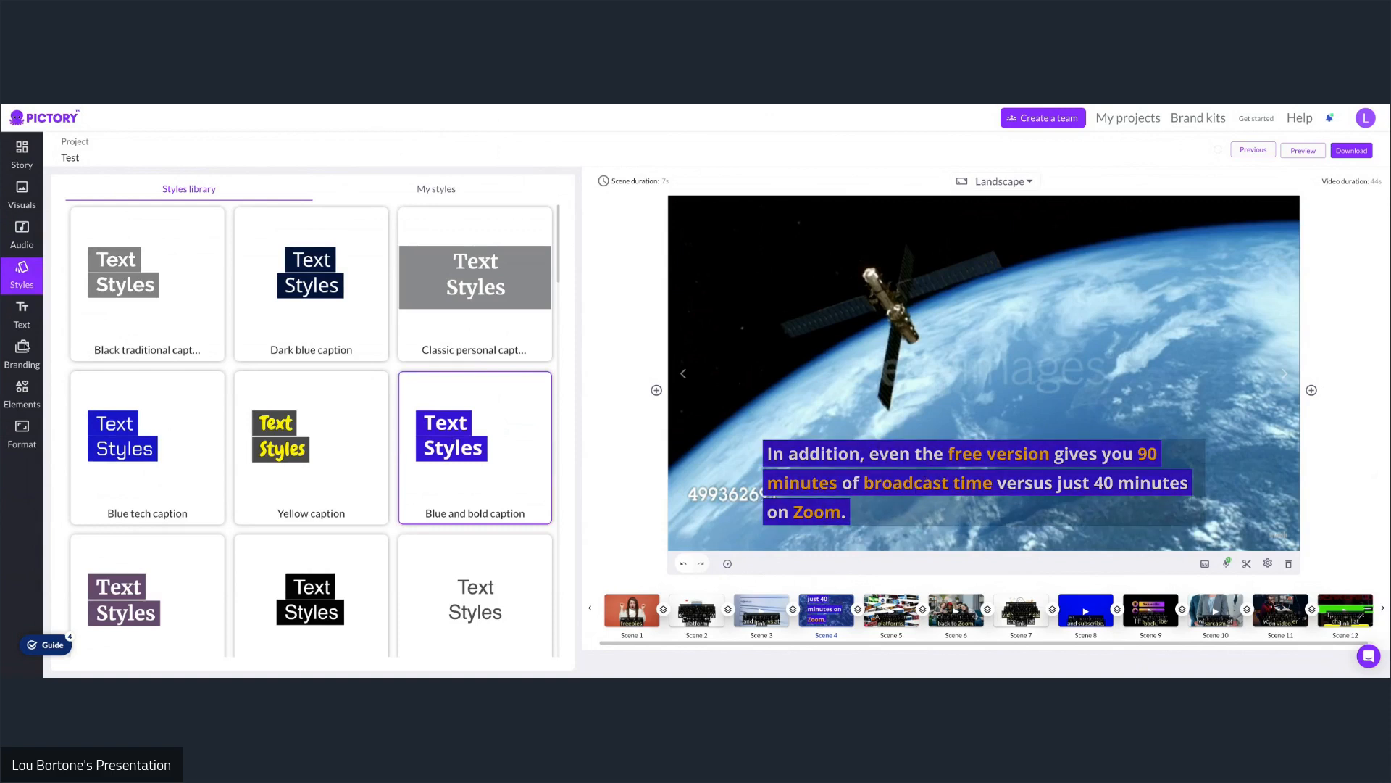
Step: Add a grinning face emoji to scene 4 and place it in the upper right of the frame, above the caption
{"action": "left_click", "coordinate": [22, 315]}
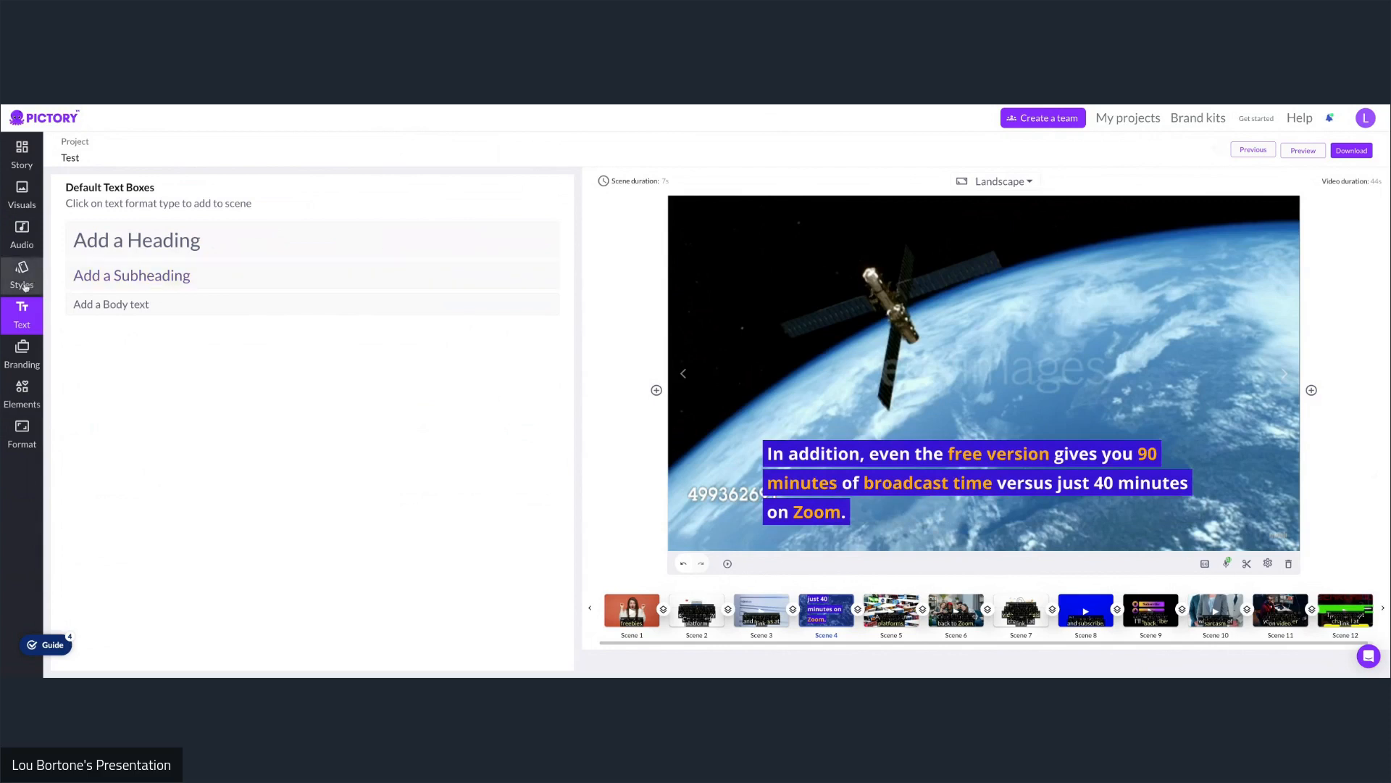
{"action": "left_click", "coordinate": [21, 362]}
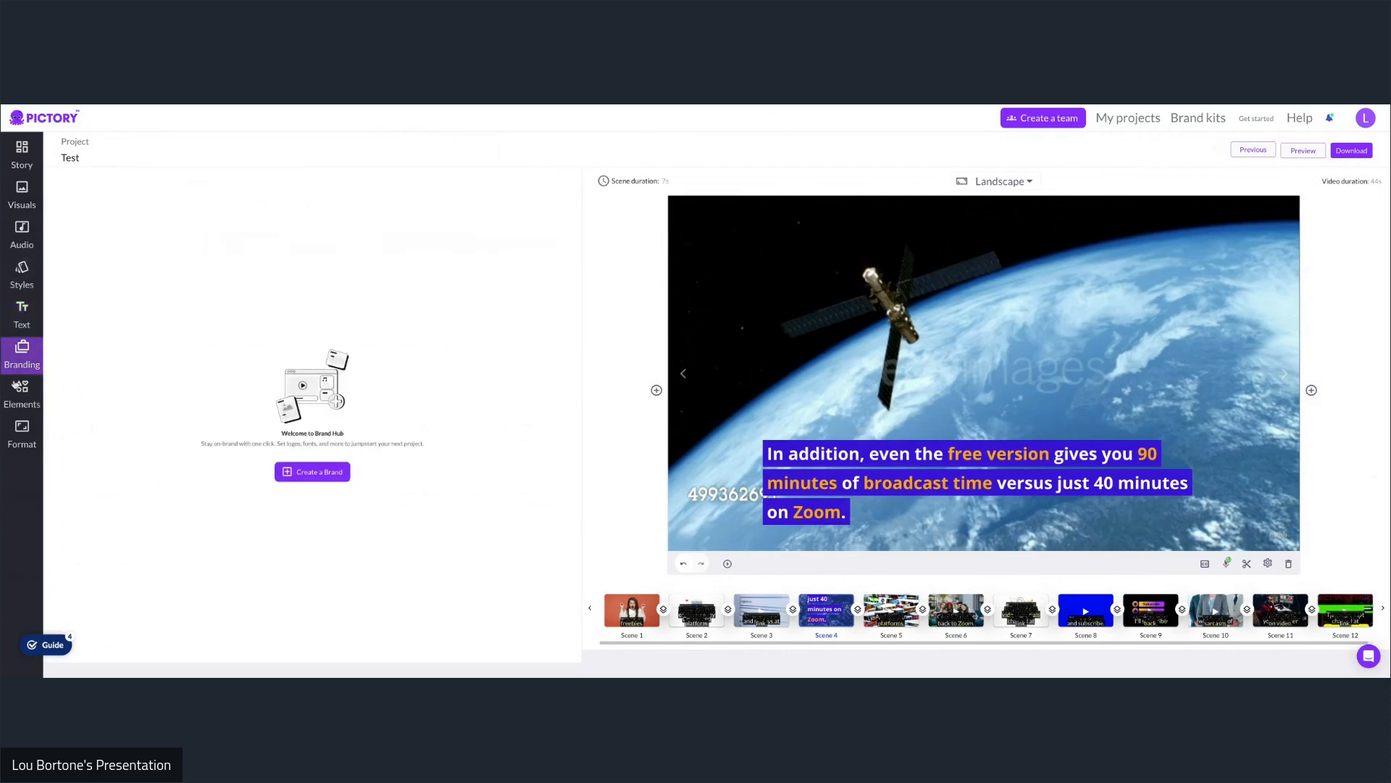
{"action": "left_click", "coordinate": [23, 397]}
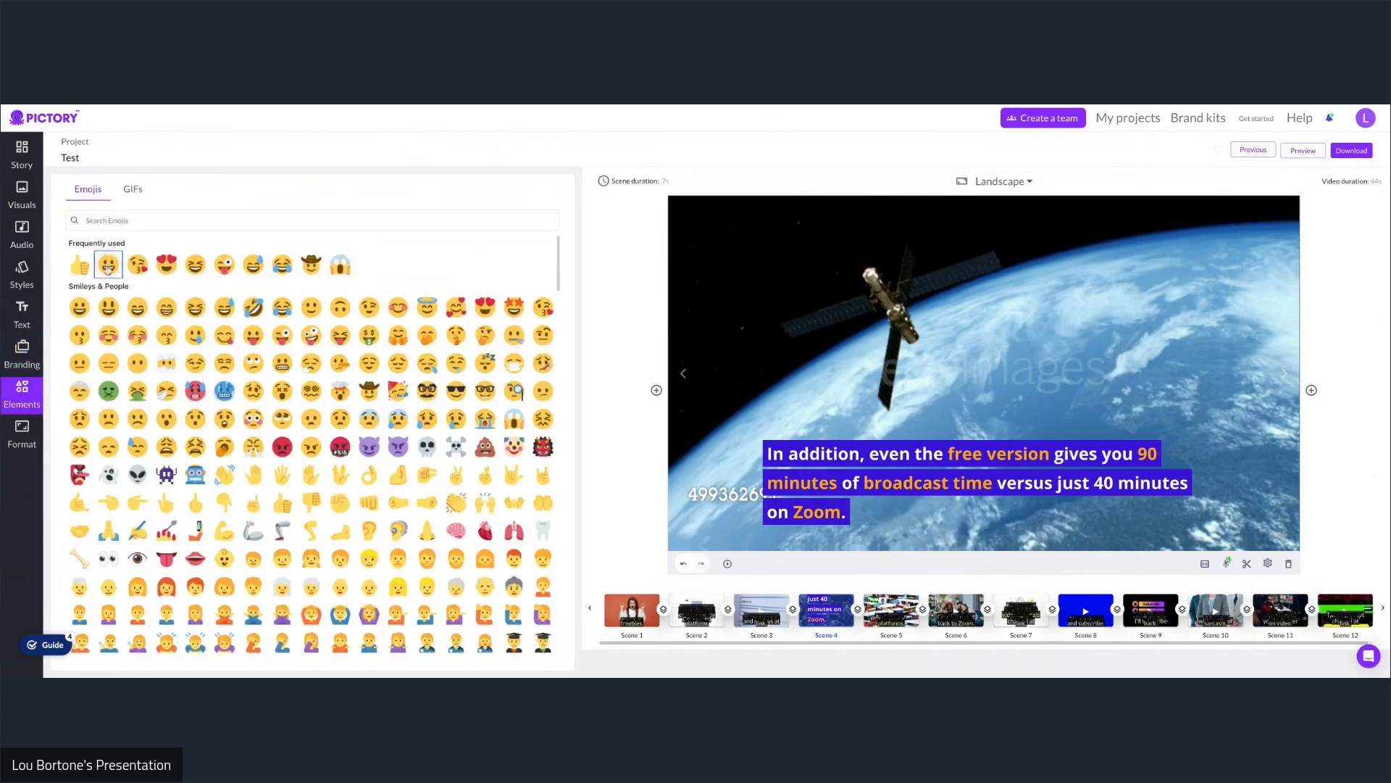
{"action": "left_click", "coordinate": [24, 430]}
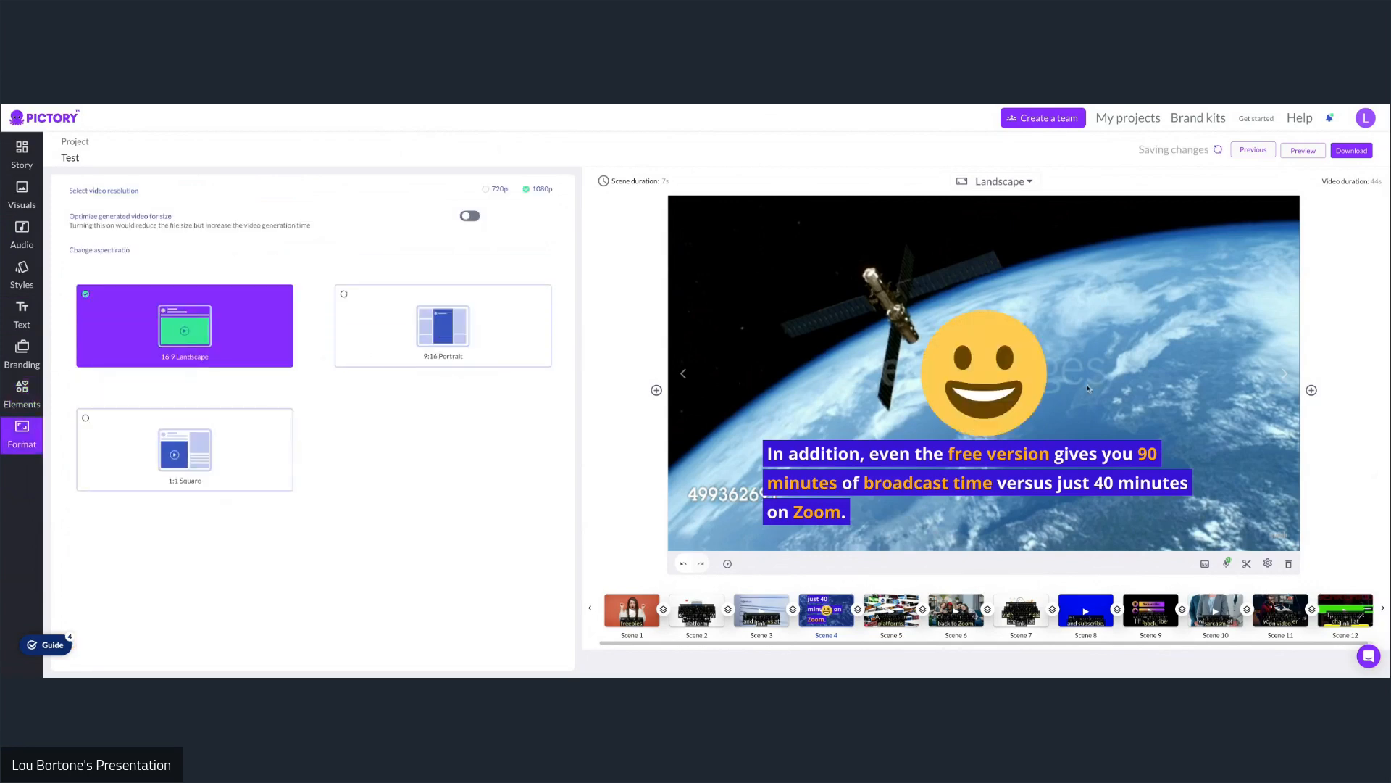
{"action": "left_click_drag", "start_coordinate": [983, 373], "coordinate": [1026, 378]}
{"action": "left_click_drag", "start_coordinate": [1103, 342], "coordinate": [1103, 342]}
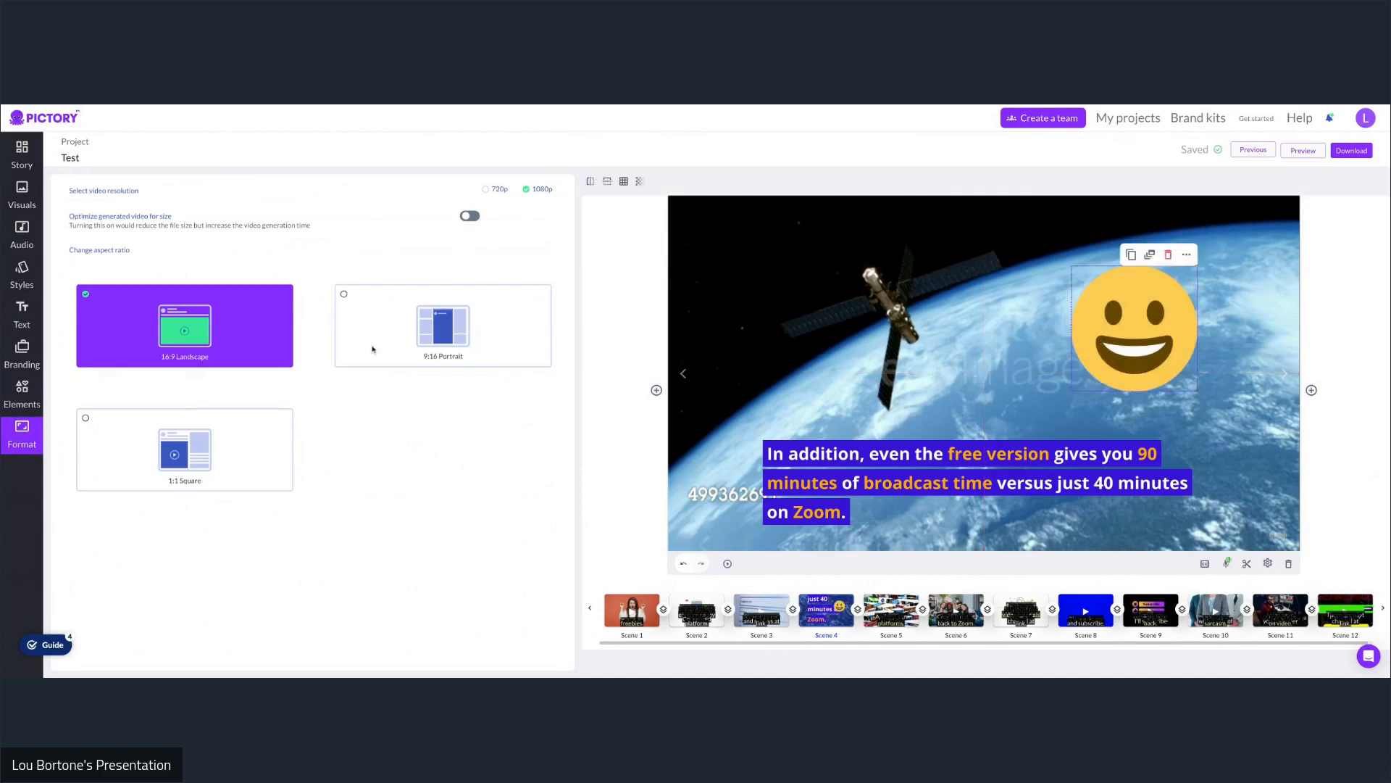
Step: Switch the video to 9:16 Portrait, shift scene 4's caption to the right and downward, and move the emoji slightly left
{"action": "left_click", "coordinate": [445, 331]}
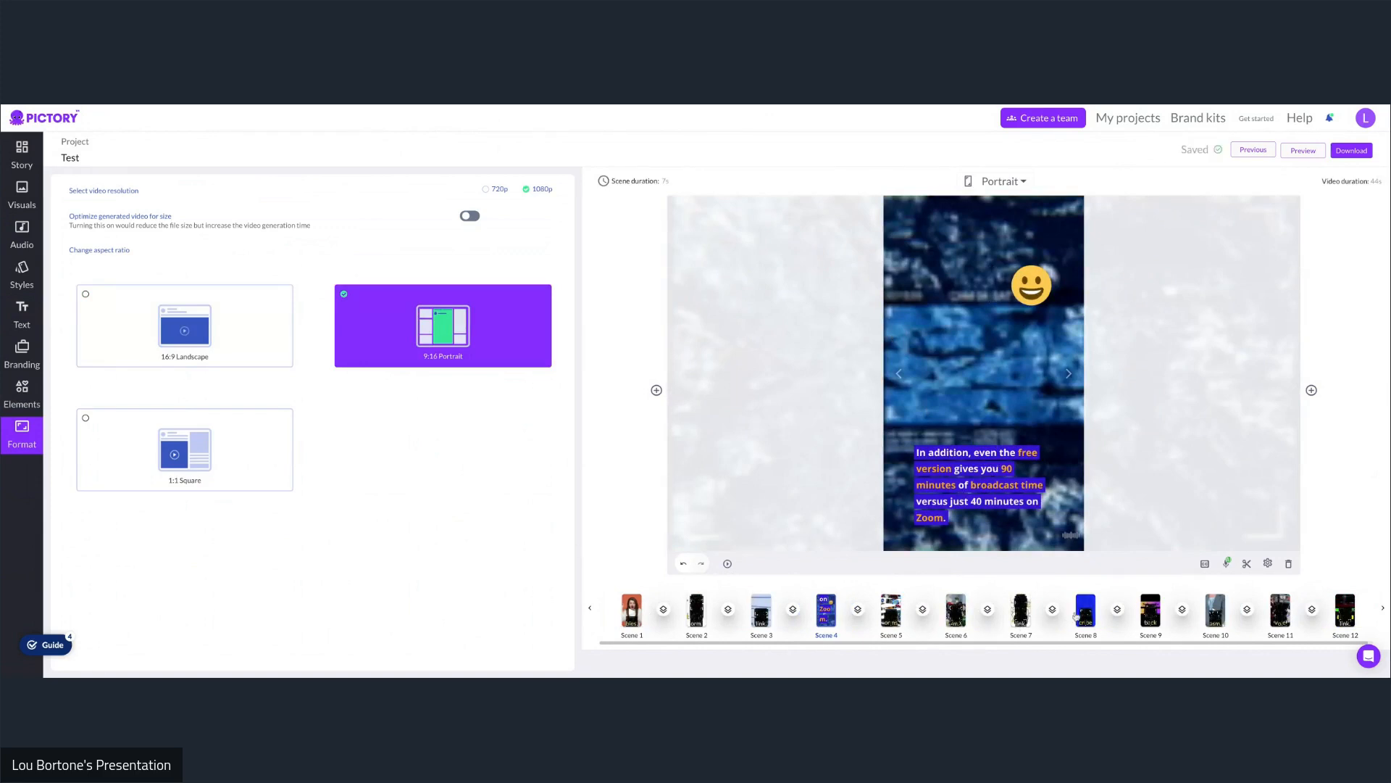
{"action": "left_click_drag", "start_coordinate": [939, 484], "coordinate": [973, 483]}
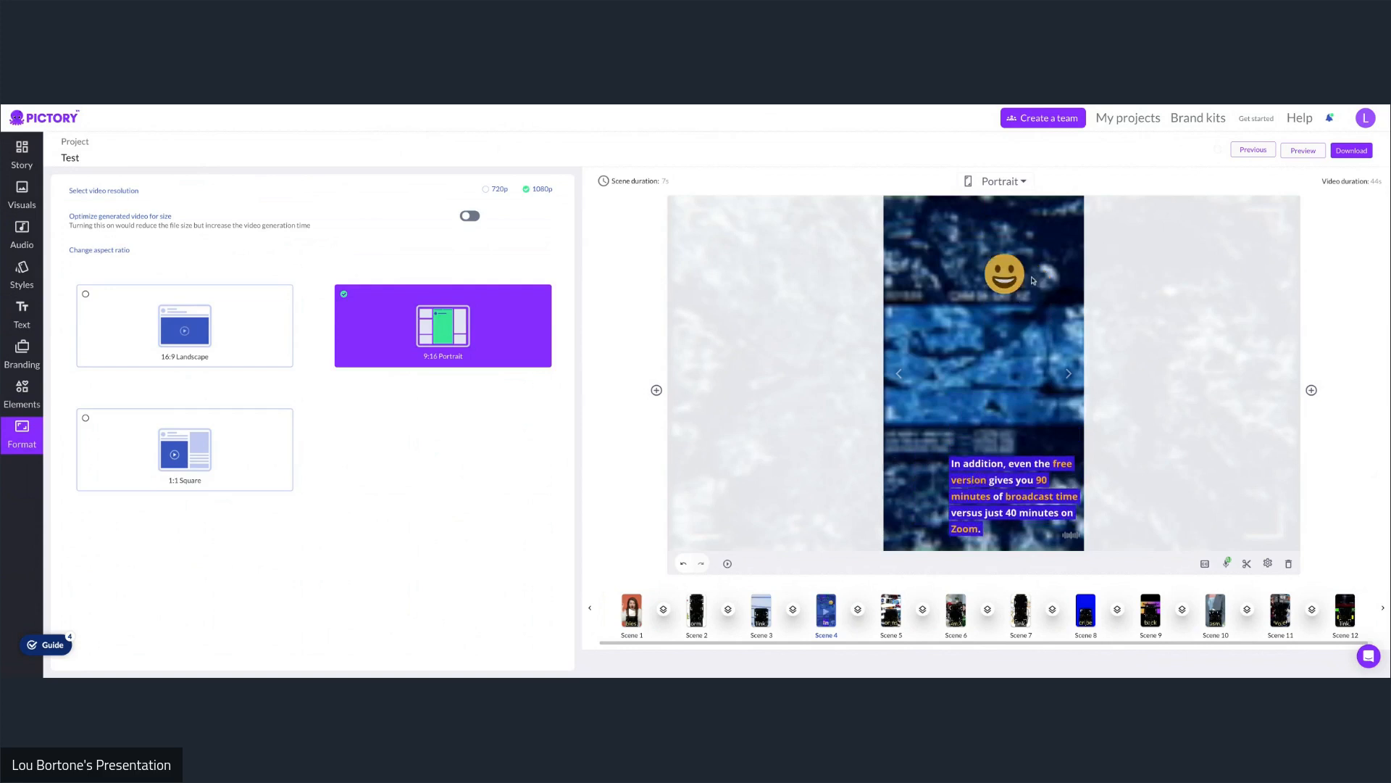
Step: Select scene 9 and look through the available visuals in the uploads, the background textures and the stock library
{"action": "left_click", "coordinate": [1158, 616]}
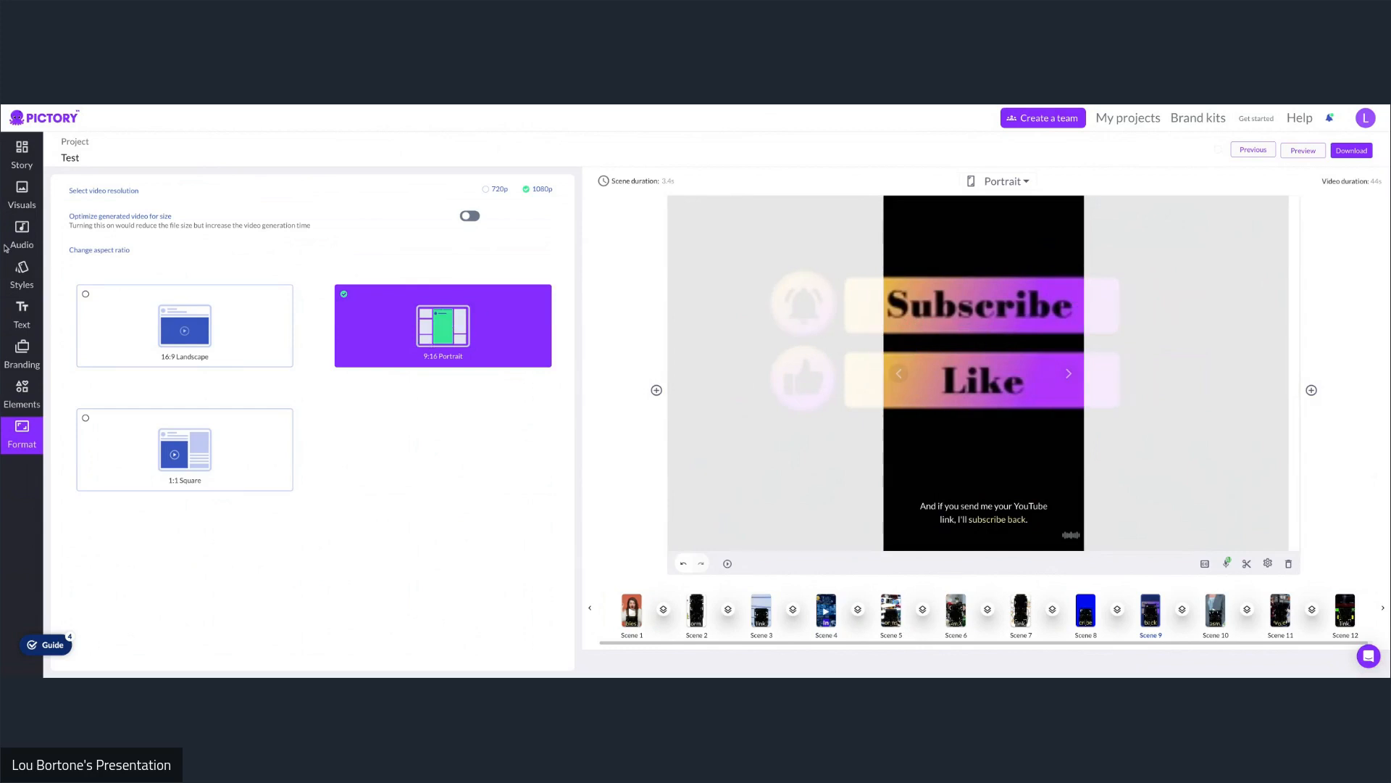
{"action": "left_click", "coordinate": [19, 192]}
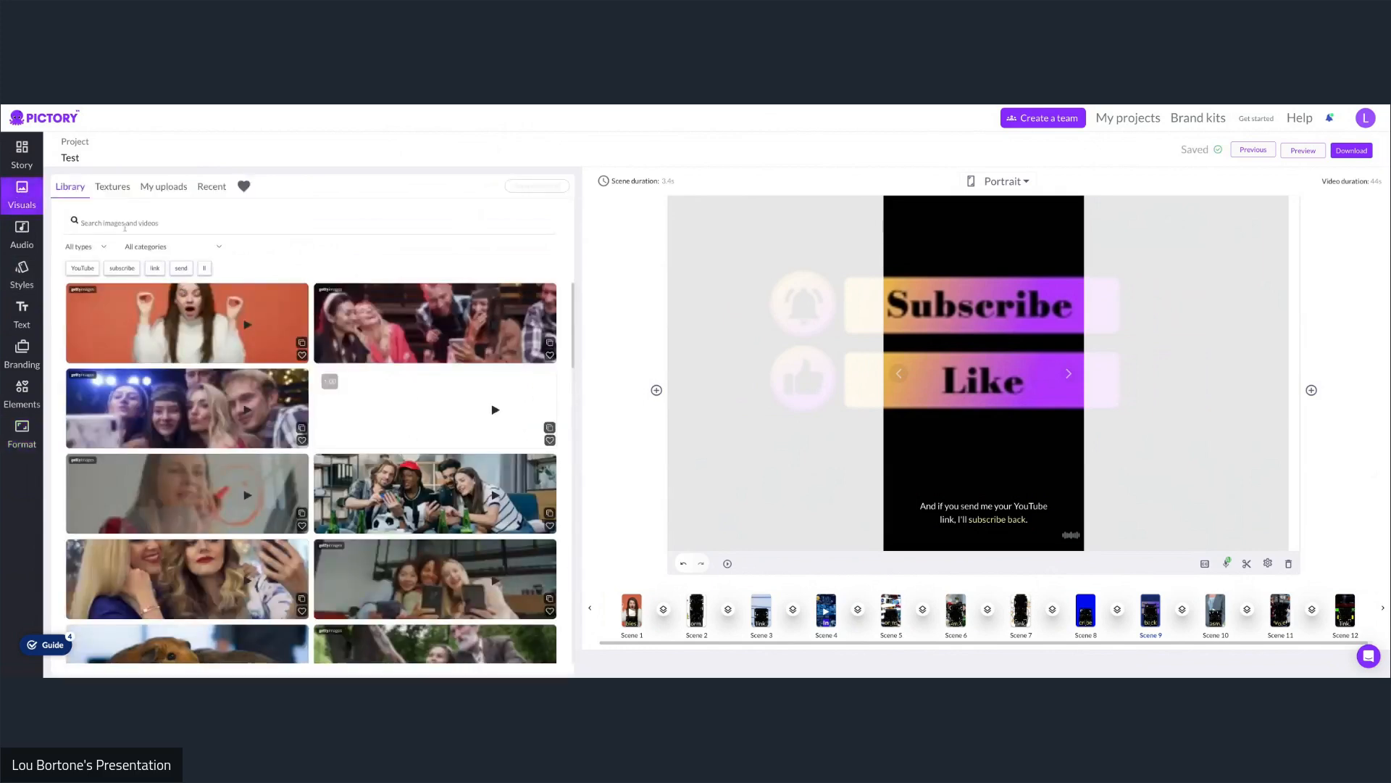
{"action": "left_click", "coordinate": [162, 190]}
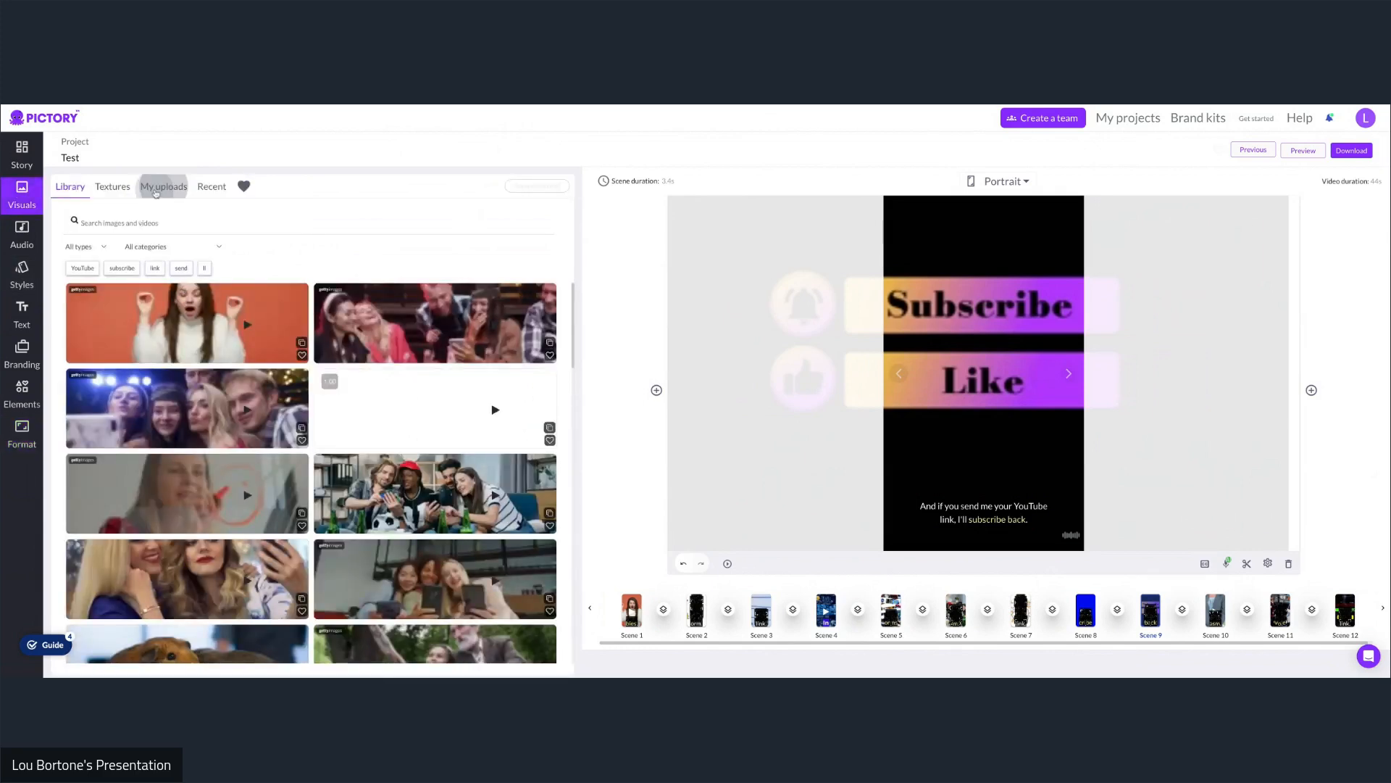
{"action": "left_click", "coordinate": [112, 187]}
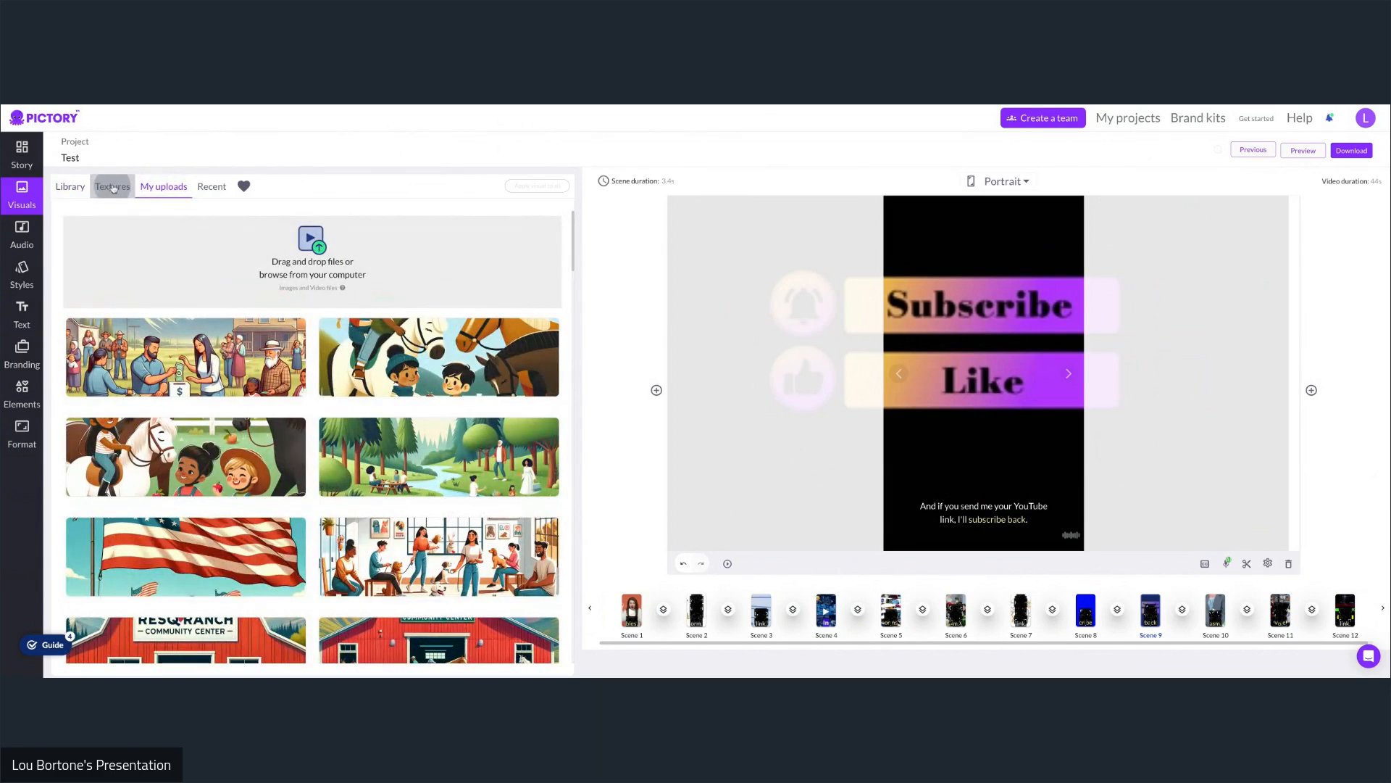
{"action": "left_click", "coordinate": [72, 190]}
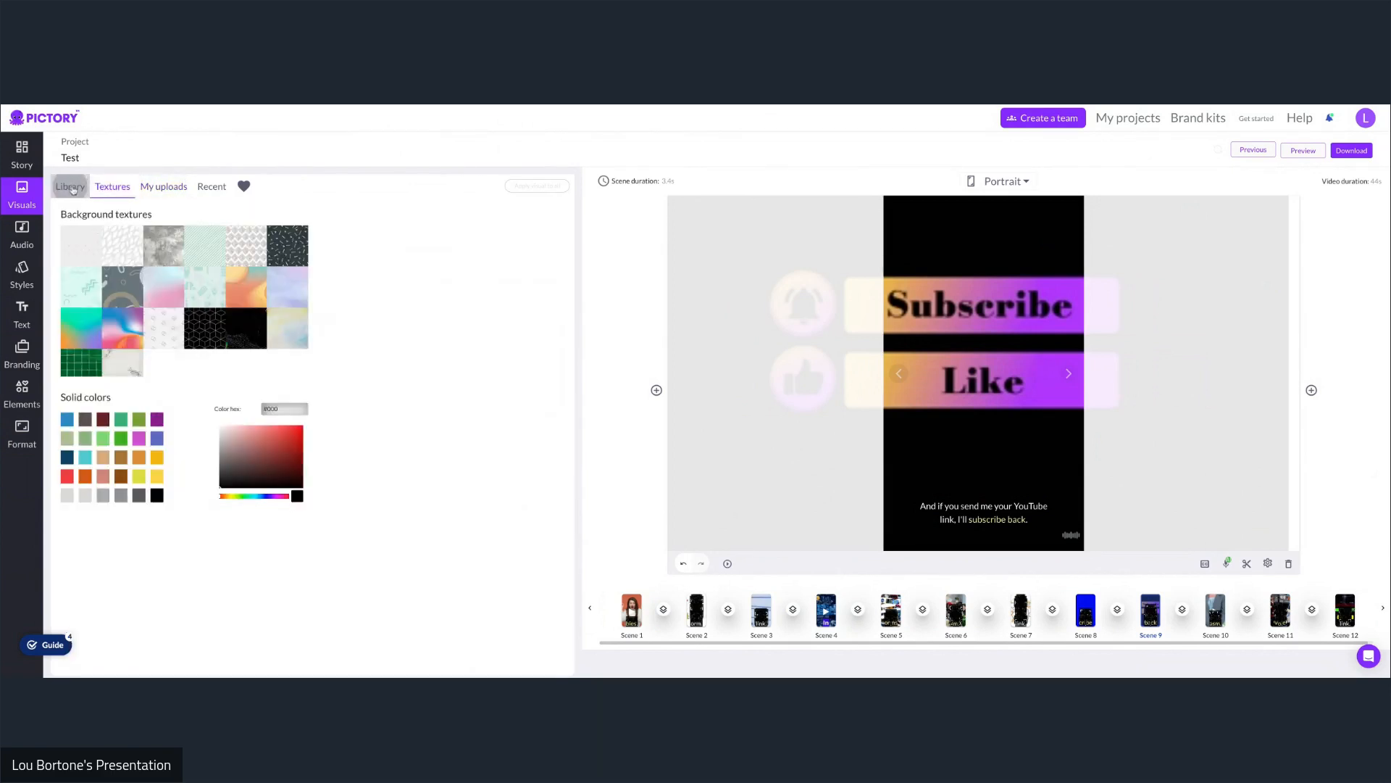